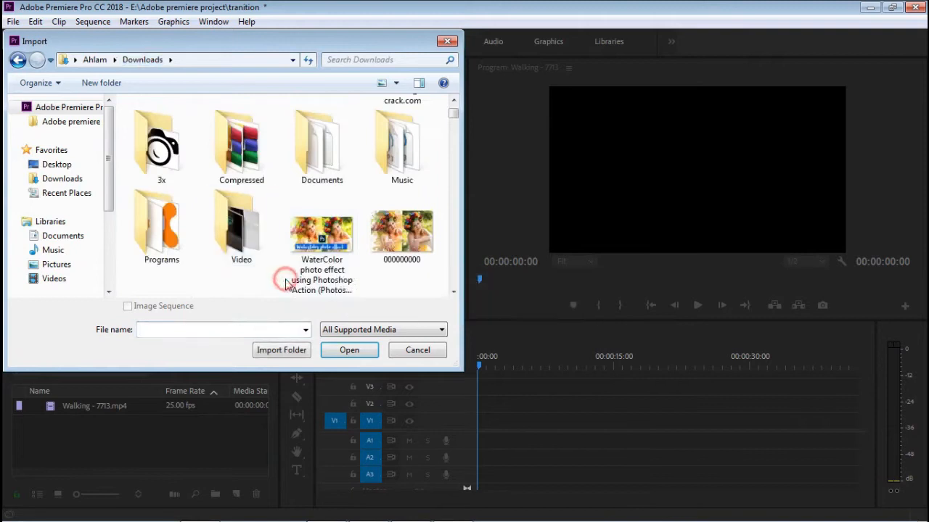
- Import the Shopping Center - 12876.mp4 clip from the Downloads folder into the project
click(379, 254)
double_click(379, 254)
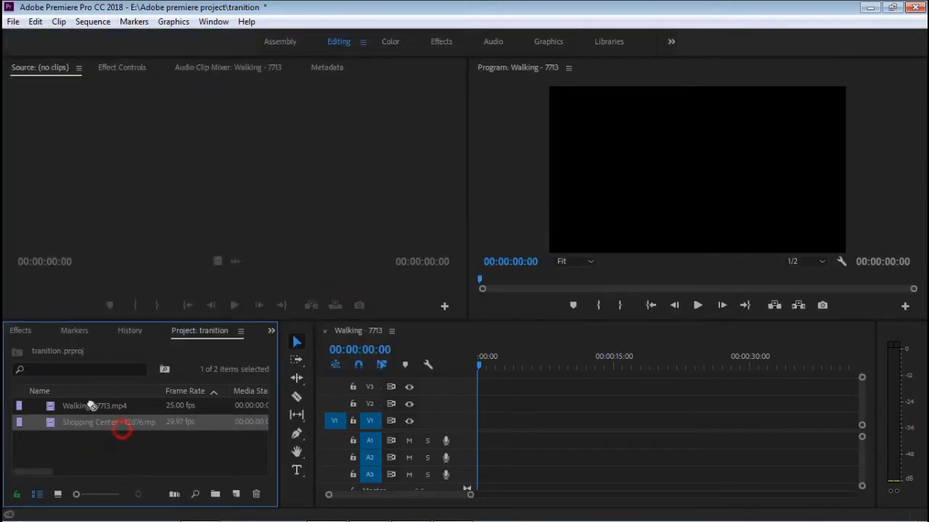
click(98, 439)
- Place both clips end to end on track V1, with Walking - 7713.mp4 first and Shopping Center - 12876.mp4 after it
drag(127, 444, 484, 425)
drag(665, 419, 771, 384)
drag(760, 422, 541, 421)
drag(630, 385, 705, 421)
click(599, 385)
- Move the playhead to 00:00:04:03, where the man in torn jeans walks in from the edge of the frame
click(499, 354)
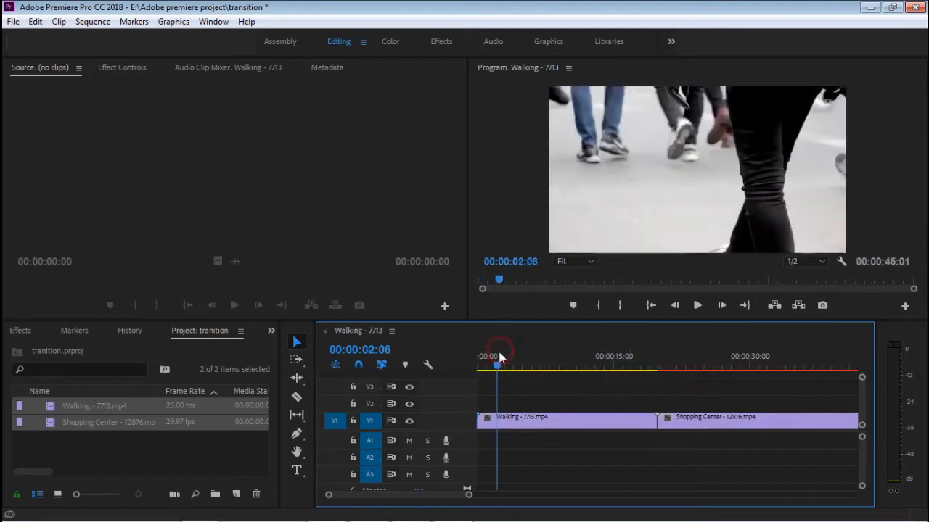
drag(498, 369, 480, 371)
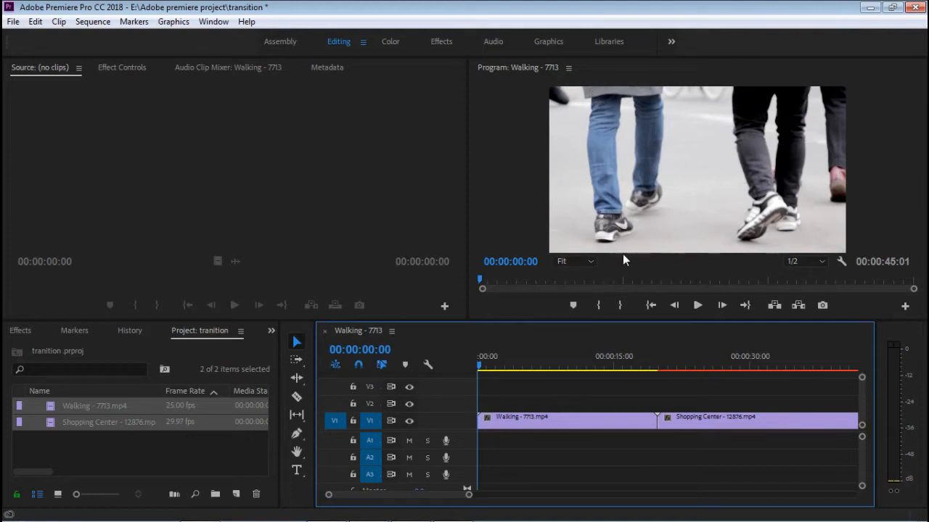
click(484, 368)
drag(484, 367, 514, 367)
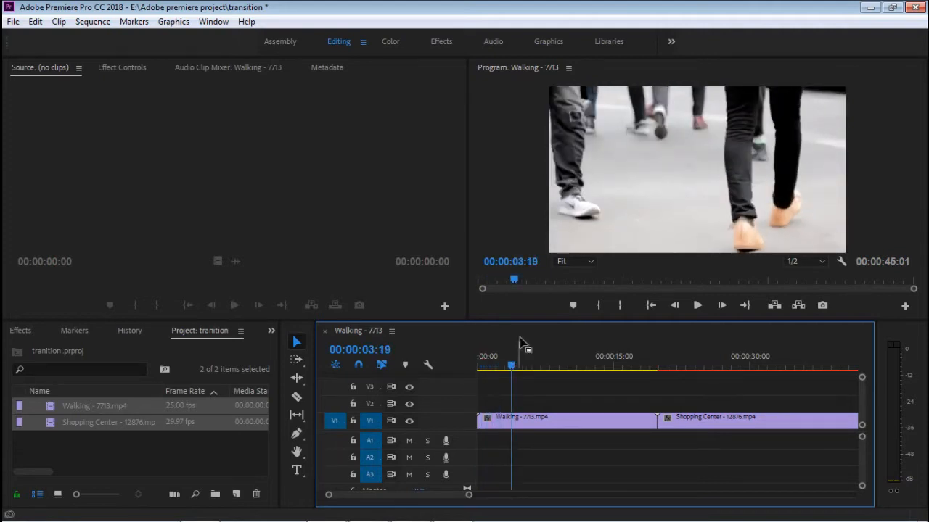
mouse_move(512, 367)
mouse_down()
mouse_move(539, 368)
mouse_move(517, 359)
mouse_up()
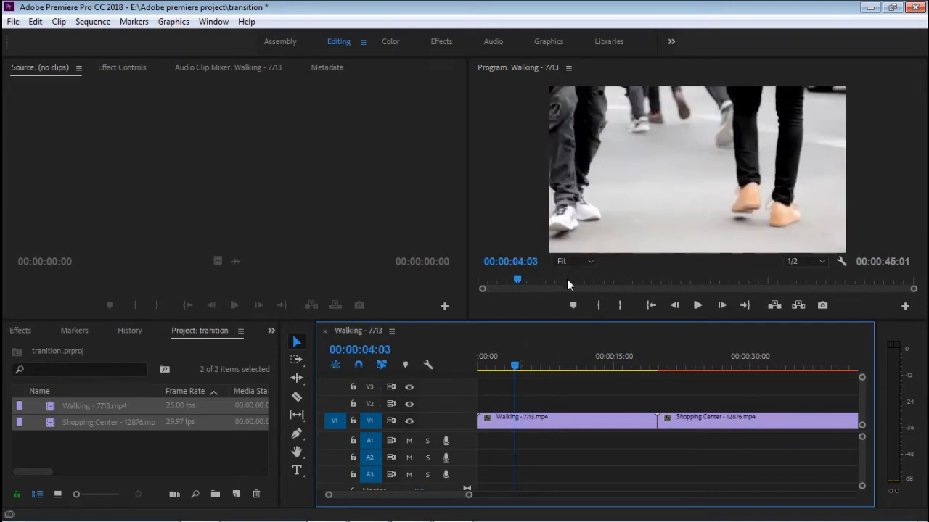
- Move the Walking clip's anchor point to the upper-left corner of its frame and scale the clip up from there
click(580, 213)
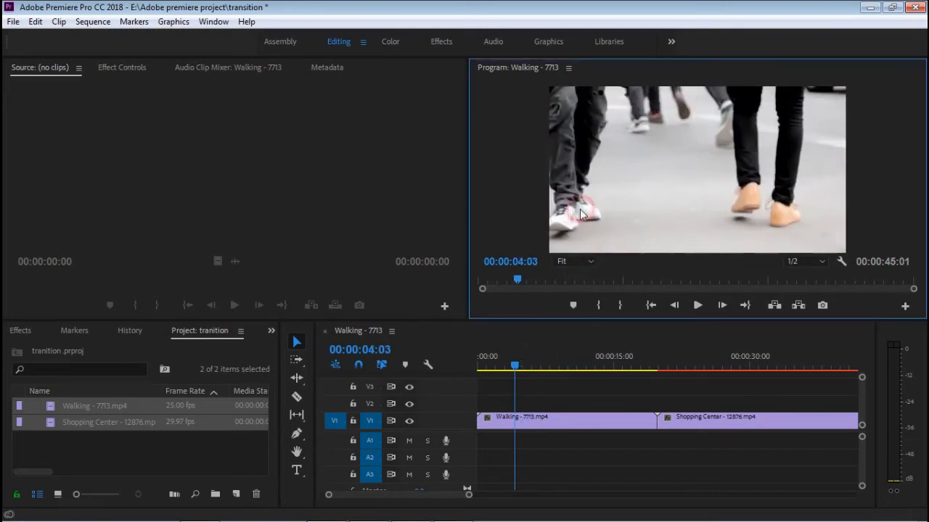
click(557, 144)
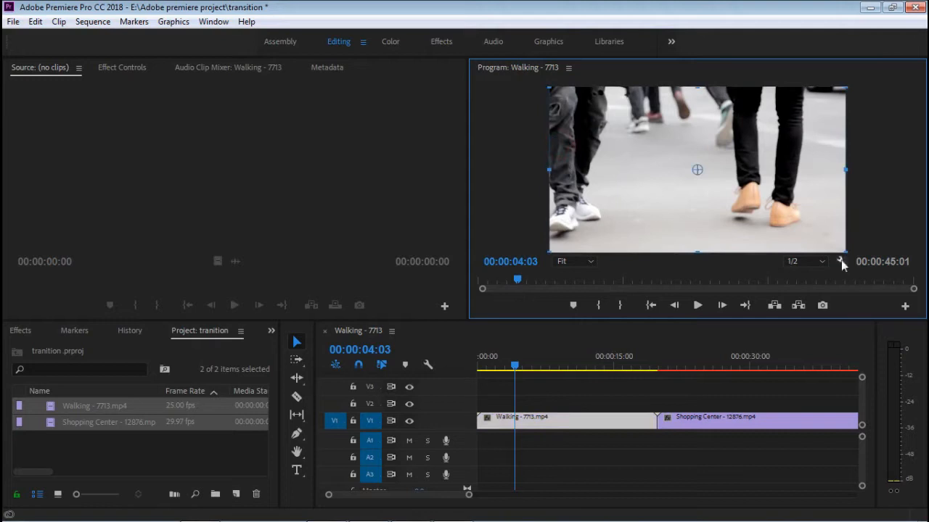
drag(844, 251, 851, 257)
key(ctrl+z)
drag(702, 172, 707, 172)
drag(699, 172, 548, 88)
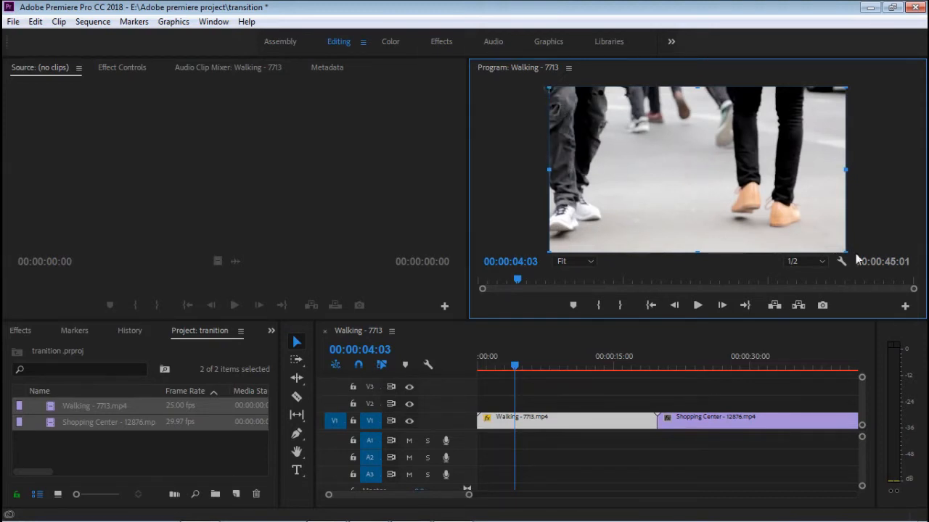
drag(848, 252, 879, 286)
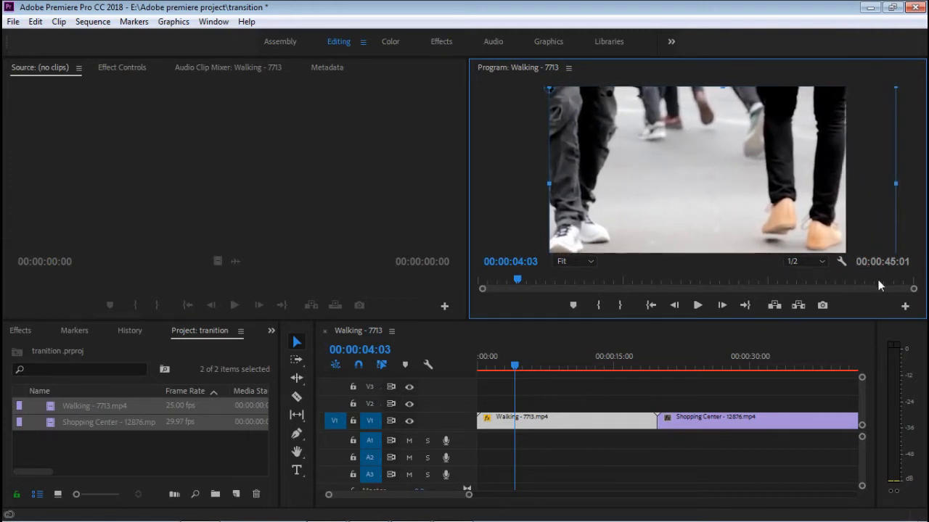
- Check the frames around 00:00:04:03 for where the gap behind the walking man begins
key(Right)
key(Left)
key(Left)
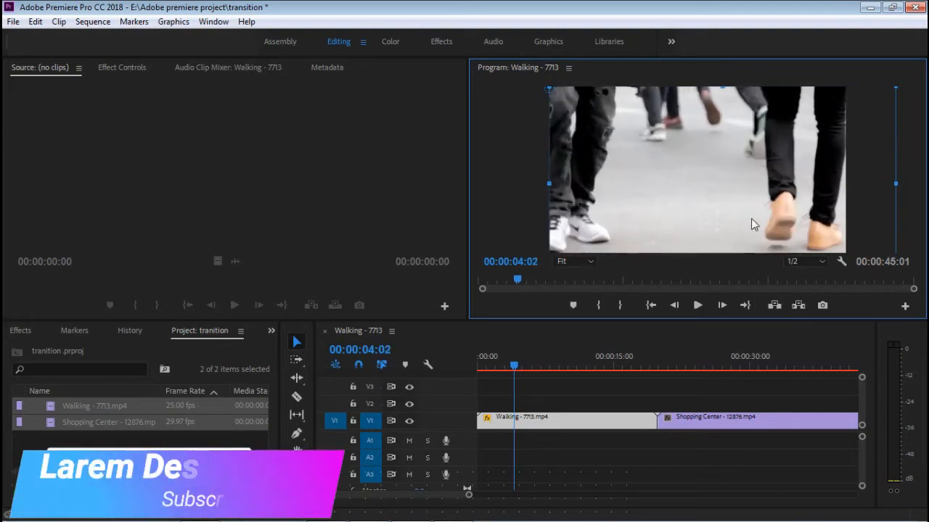
key(Left)
key(Right)
key(Right)
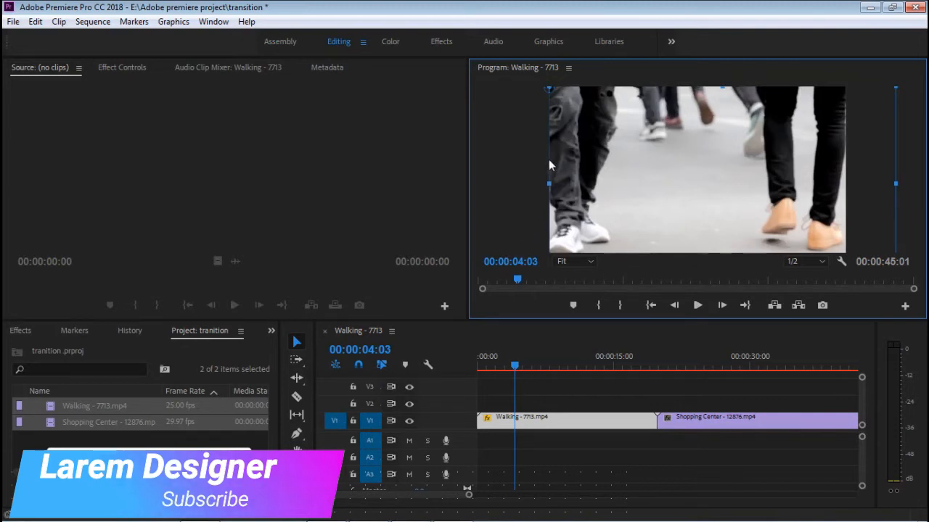
- Show the effect controls of the Walking - 7713.mp4 clip on the timeline
click(222, 425)
click(523, 423)
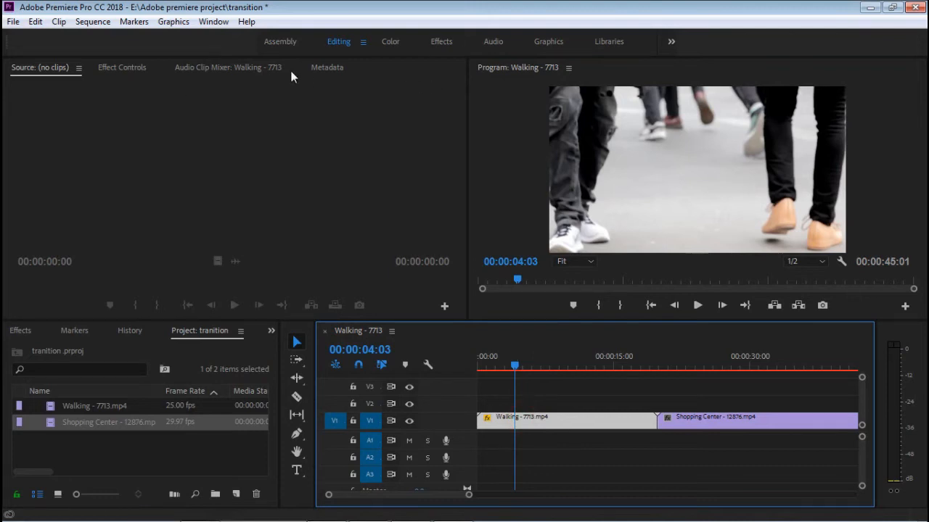
click(131, 69)
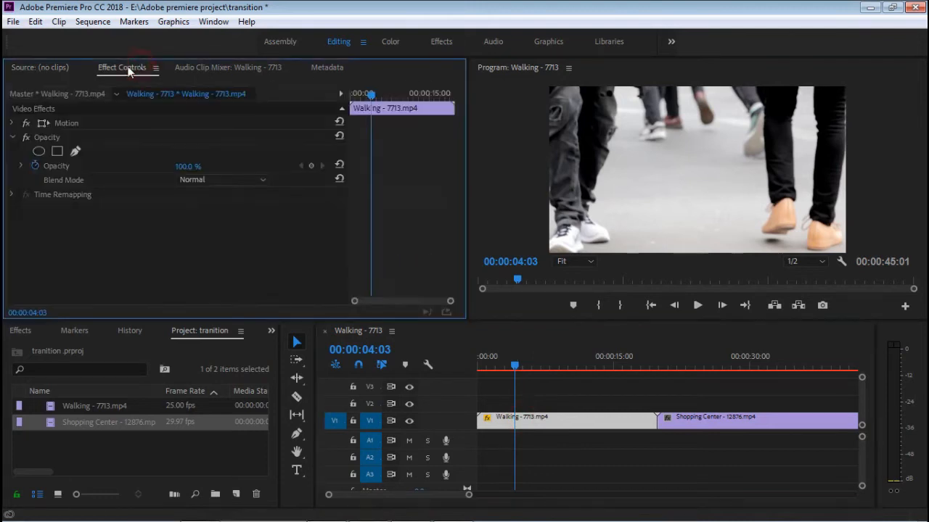
click(205, 23)
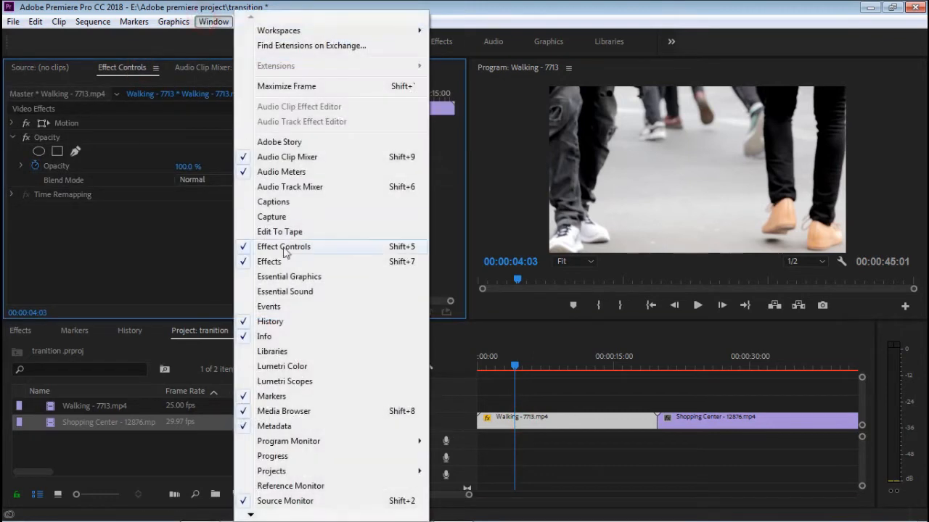
click(162, 253)
click(540, 432)
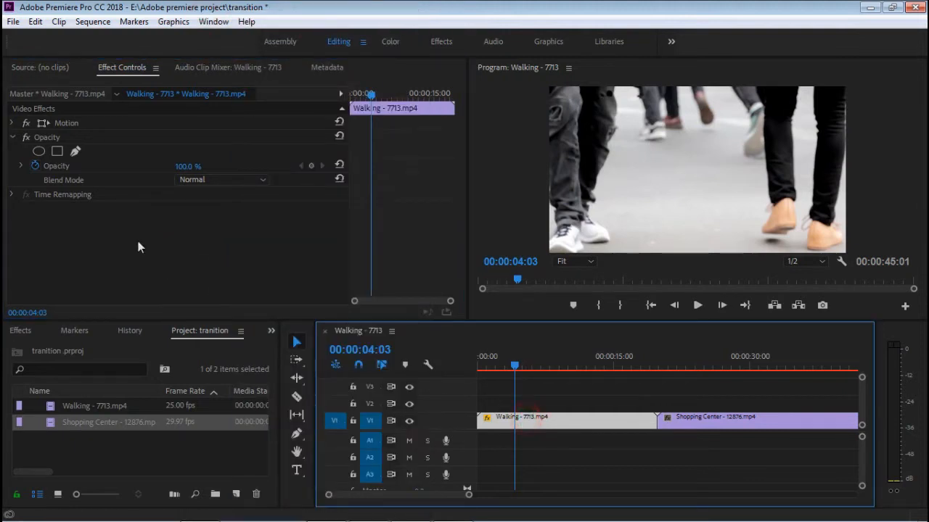
- Draw a closed pen mask on the clip's opacity around the gap behind the man's leg, extending past the left frame edge
click(78, 153)
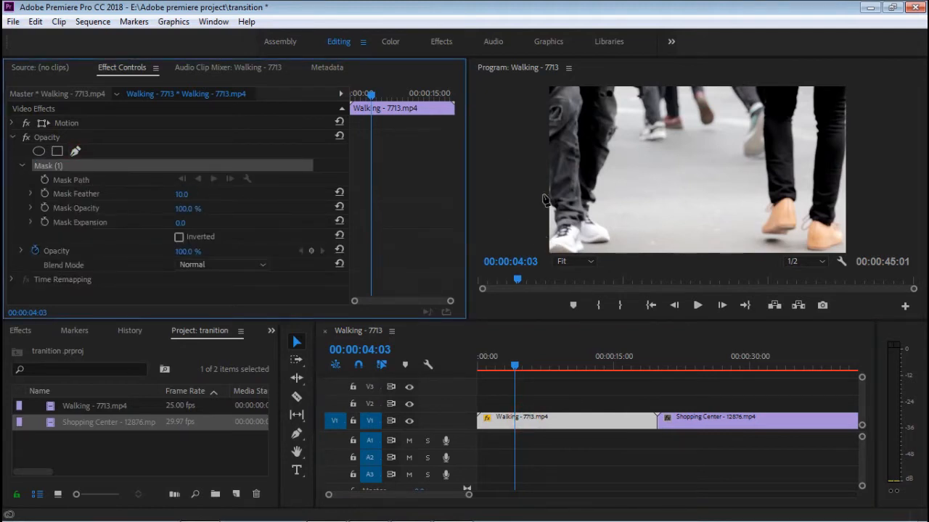
double_click(531, 68)
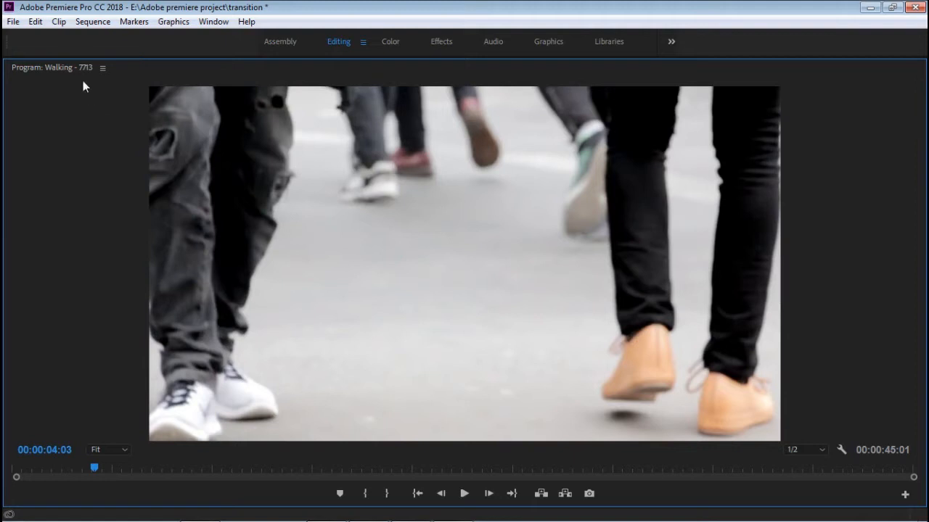
drag(148, 418, 135, 290)
click(110, 330)
click(106, 363)
click(108, 387)
click(119, 415)
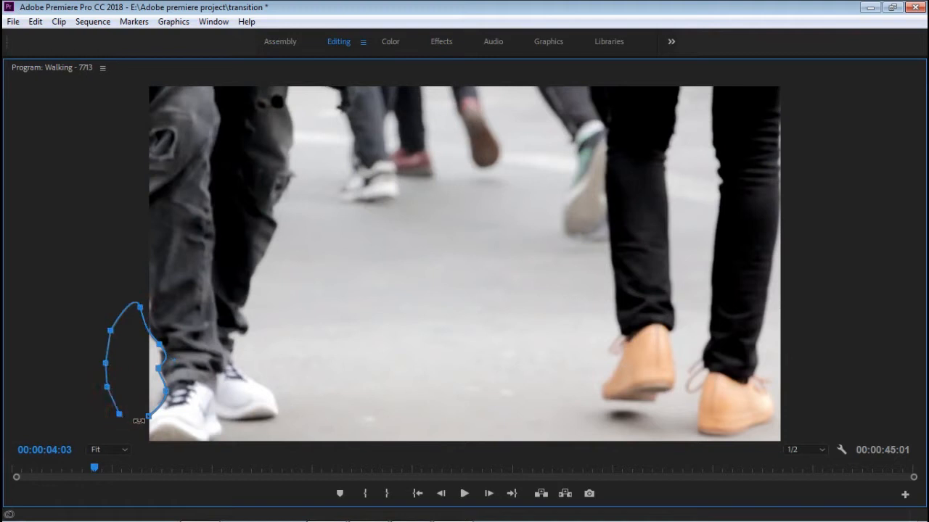
click(133, 429)
click(148, 416)
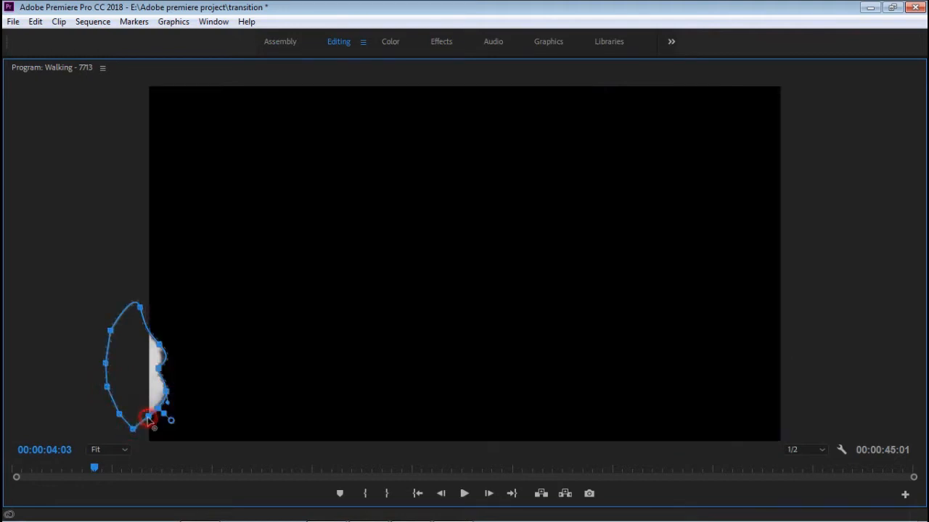
- Invert Mask (1), zoom in on its keyframe timeline and track the mask path one frame forward to 00:00:04:04
double_click(57, 67)
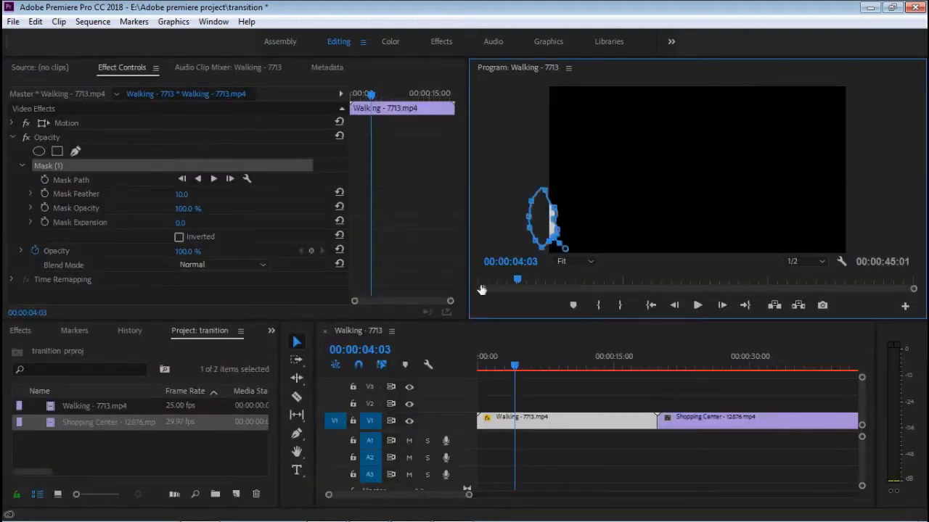
click(179, 237)
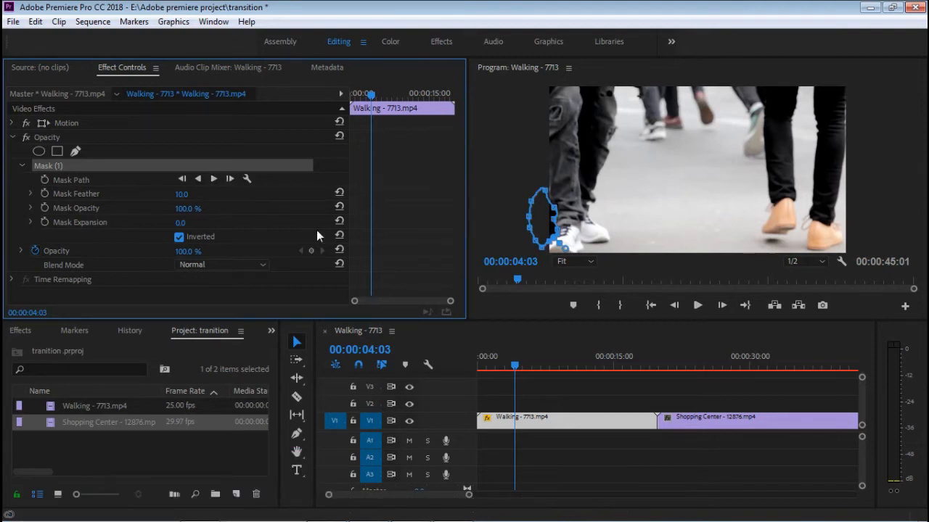
drag(449, 301, 408, 300)
click(230, 180)
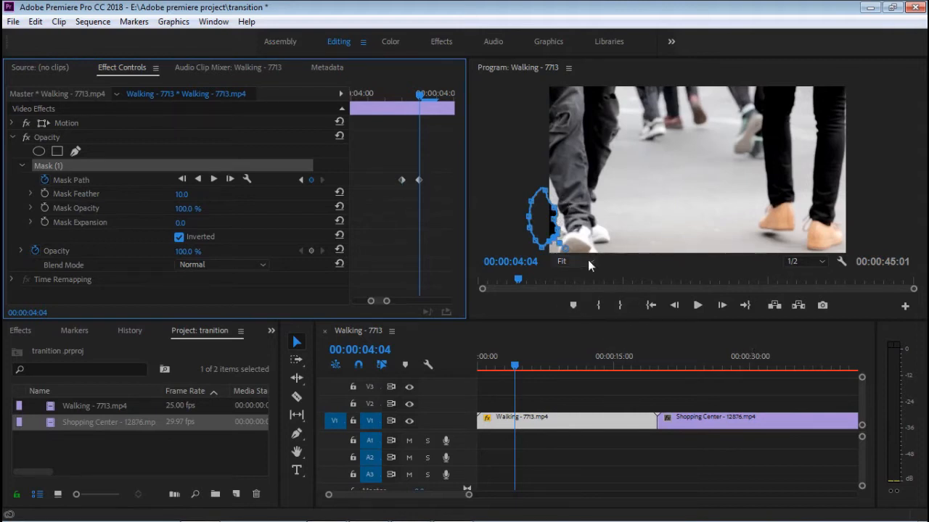
- Reshape the mask path at 00:00:04:04 to follow the back of the man's leg and shoe down past the frame's lower edge
double_click(524, 69)
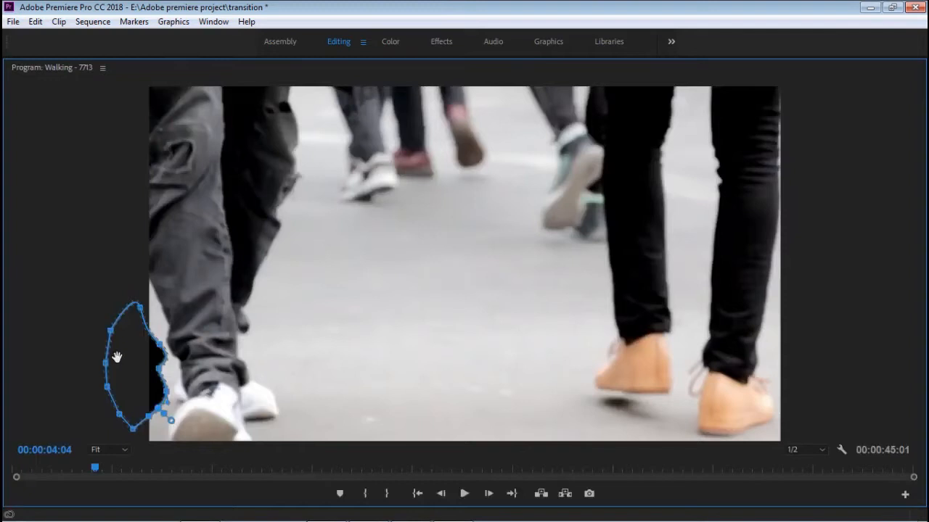
drag(141, 308, 148, 282)
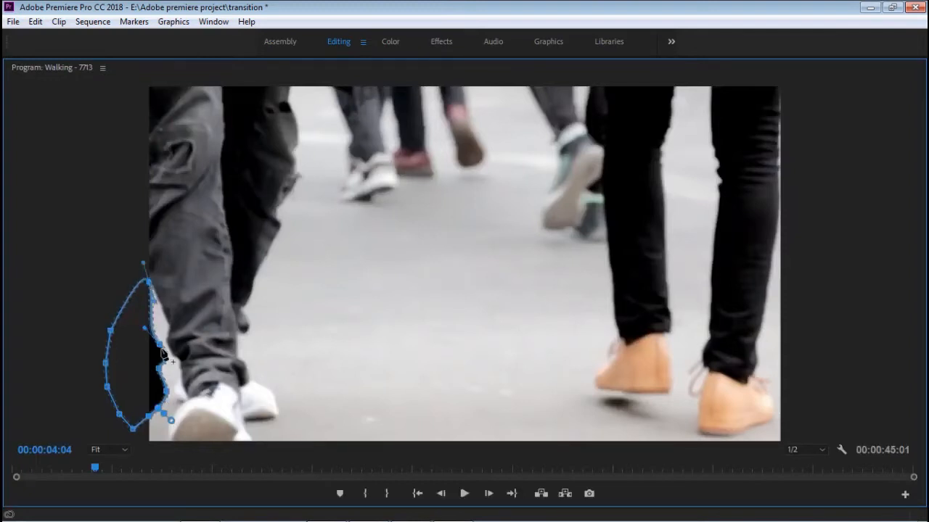
drag(160, 344, 165, 319)
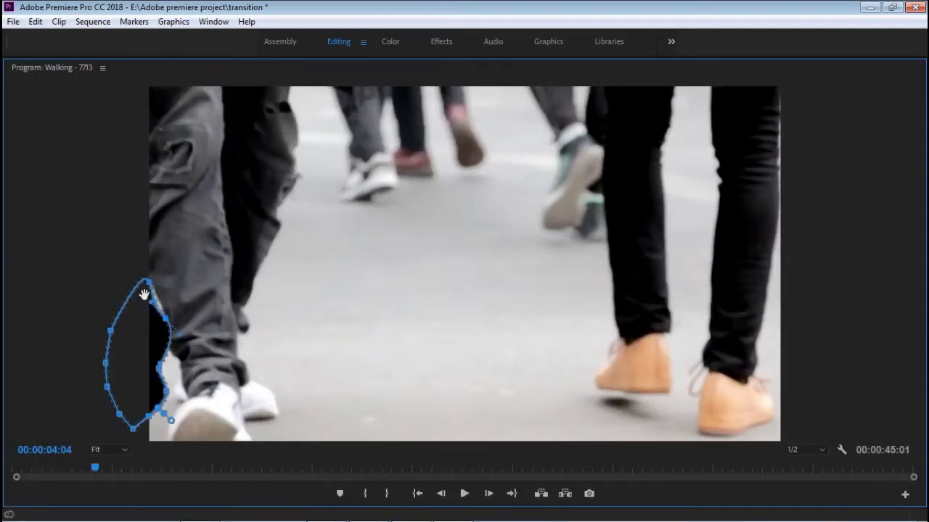
drag(148, 285, 163, 299)
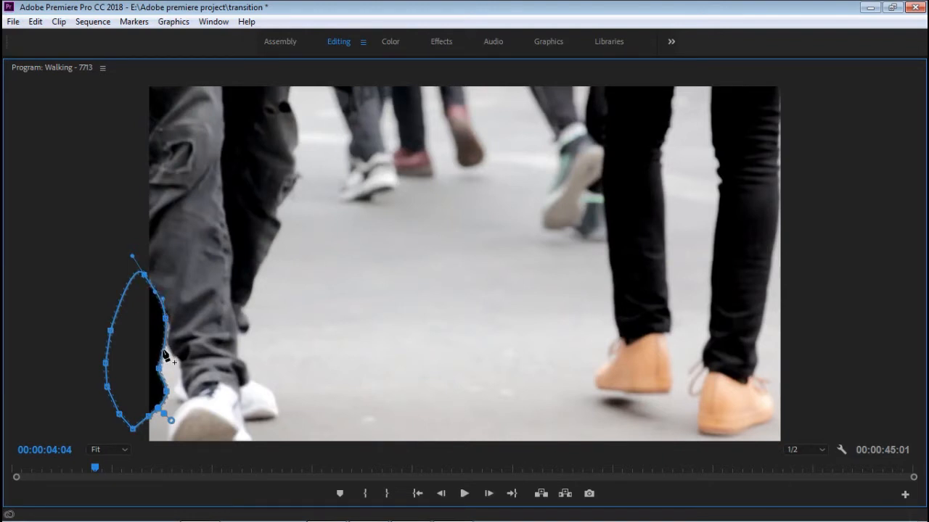
drag(161, 368, 166, 331)
mouse_move(170, 393)
mouse_down()
mouse_move(173, 412)
mouse_move(119, 428)
mouse_move(171, 424)
mouse_move(185, 403)
mouse_up()
drag(134, 433, 167, 445)
key(ctrl+z)
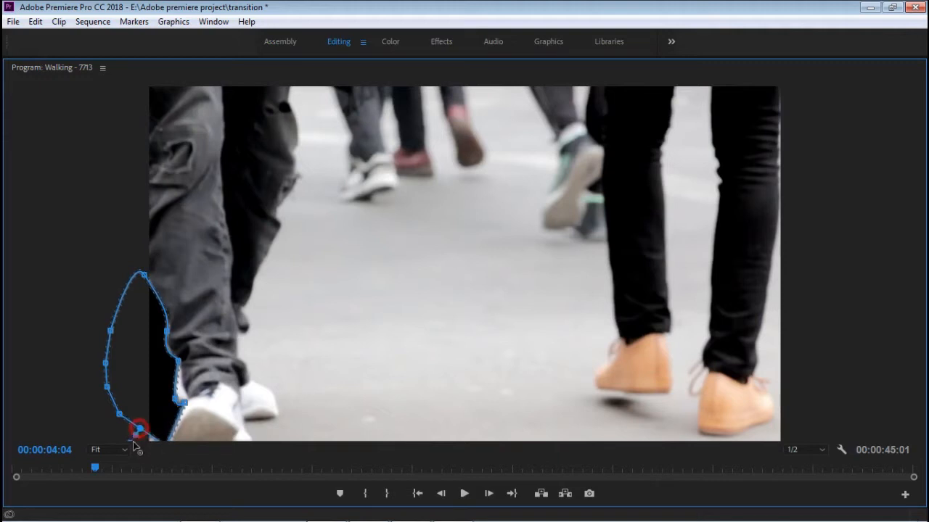
drag(119, 414, 138, 460)
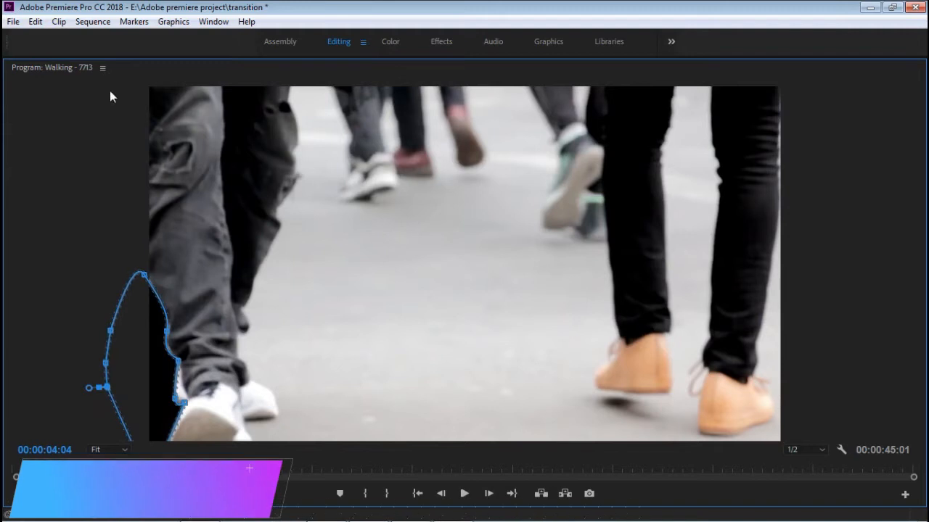
- Track the mask path one frame forward to 00:00:04:05 and compare the enlarged frame with the previous one
double_click(88, 68)
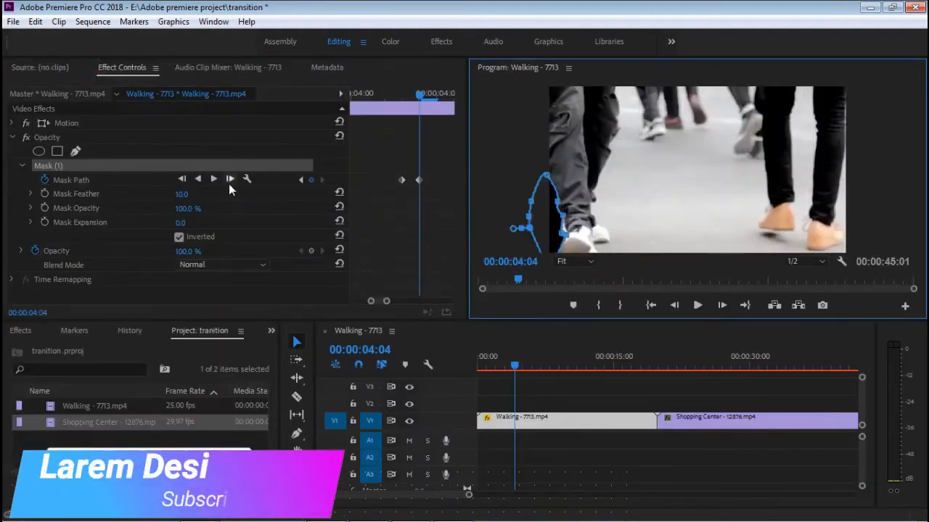
click(229, 179)
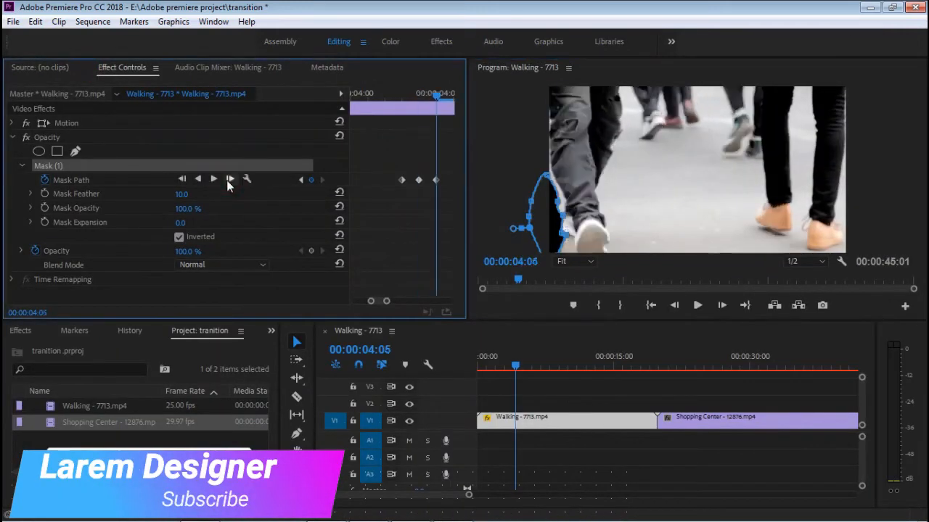
double_click(517, 66)
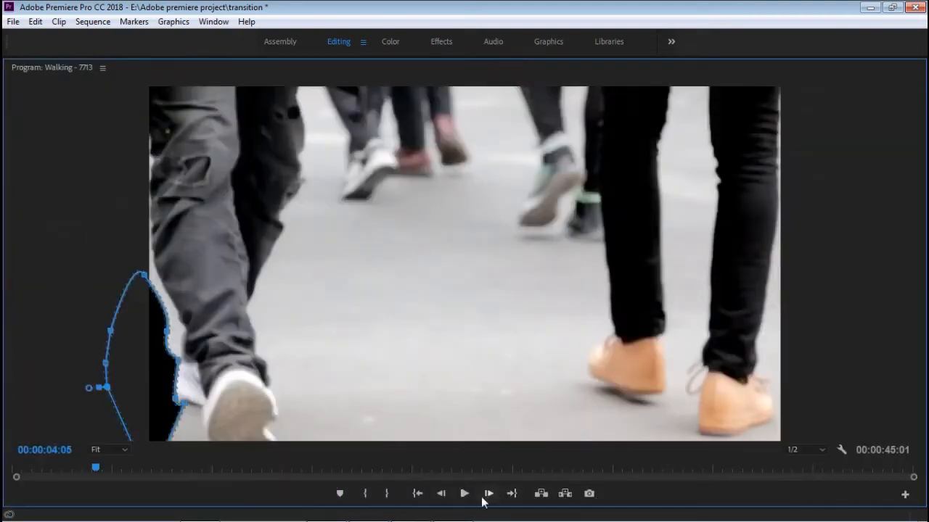
click(440, 493)
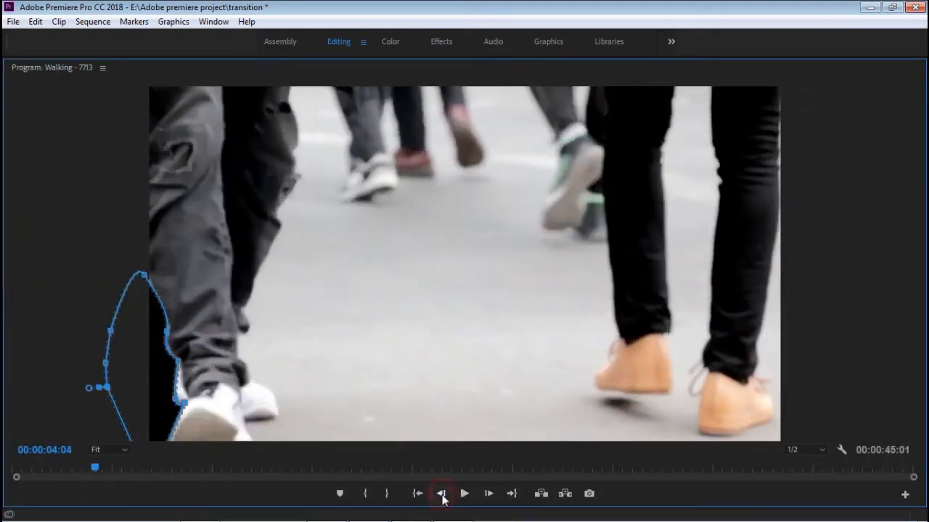
click(489, 494)
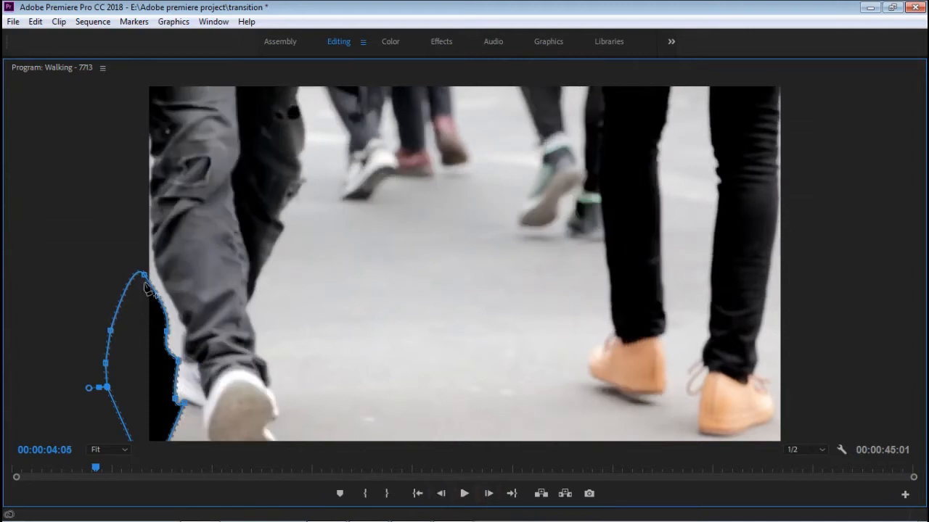
- Reshape the mask path at 00:00:04:05 to follow the back of the man's leg and shoe down past the frame's lower edge
mouse_move(145, 311)
mouse_down()
mouse_move(78, 269)
mouse_move(141, 310)
mouse_up()
drag(146, 281, 145, 222)
click(165, 334)
drag(164, 333, 176, 308)
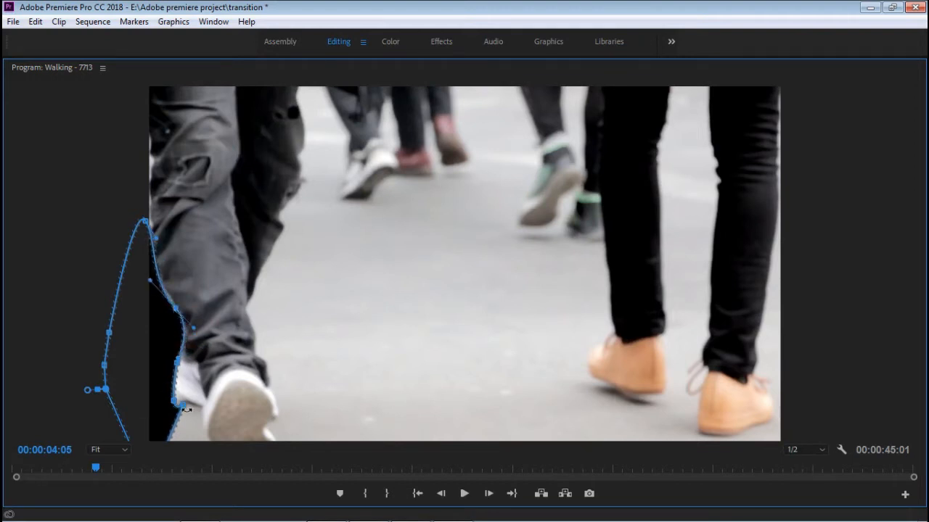
mouse_move(183, 406)
mouse_down()
mouse_move(202, 412)
mouse_move(176, 414)
mouse_move(184, 408)
mouse_up()
click(184, 433)
key(ctrl+minus)
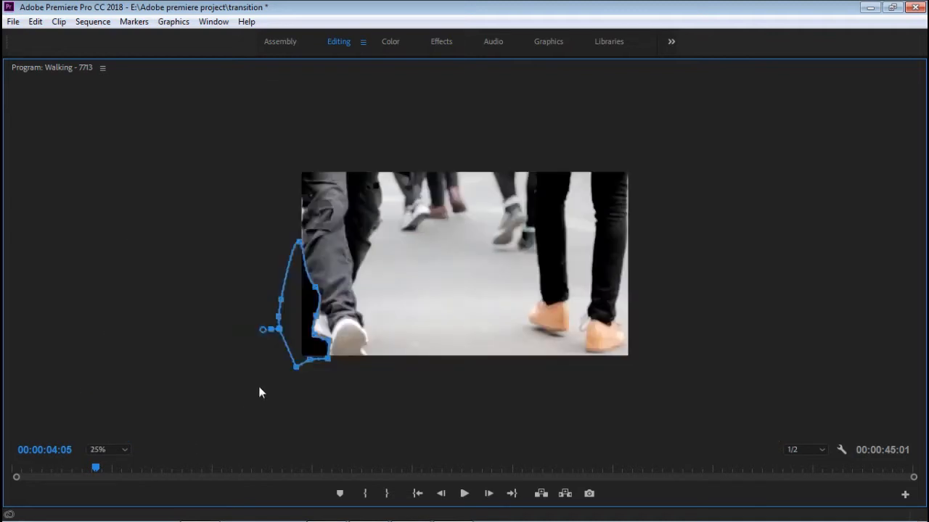
key(ctrl+equal)
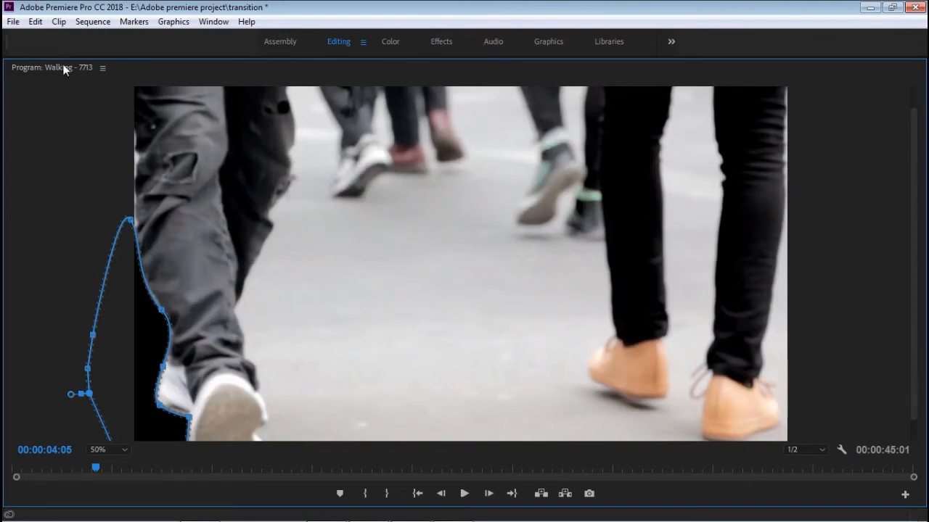
- Step one frame forward to 00:00:04:06, set the Program monitor zoom to Fit and restore the full panel layout
click(488, 495)
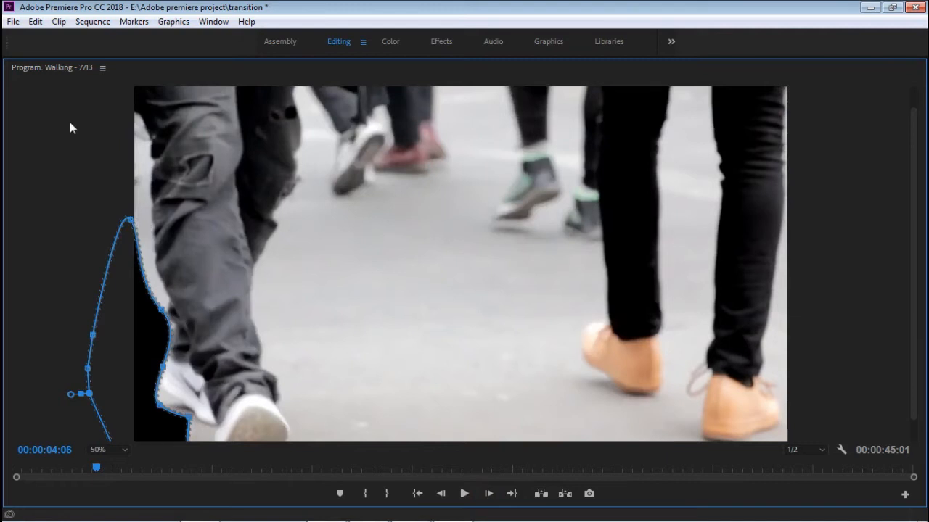
click(129, 453)
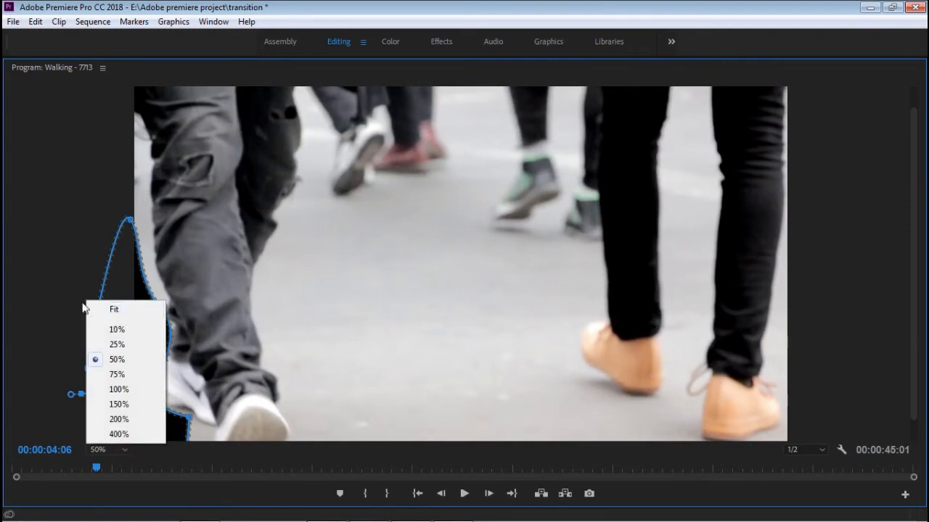
click(80, 302)
click(126, 455)
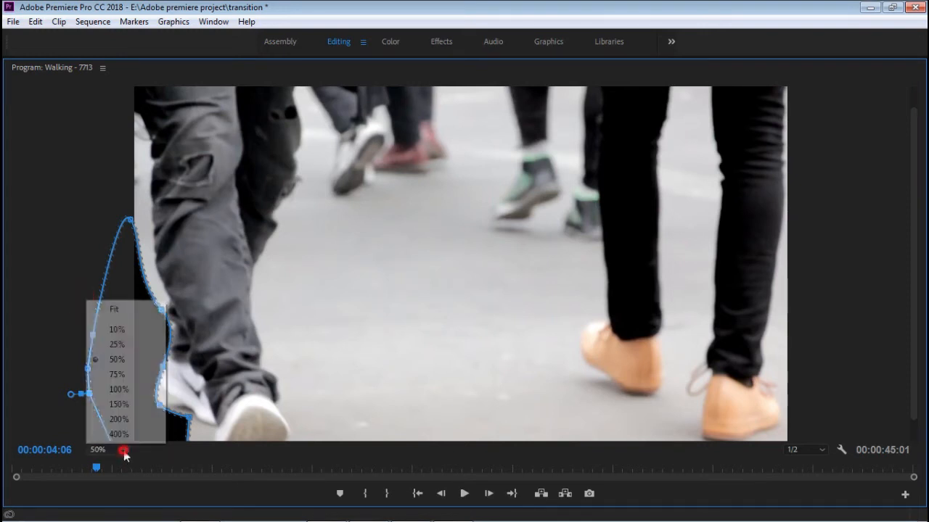
click(112, 310)
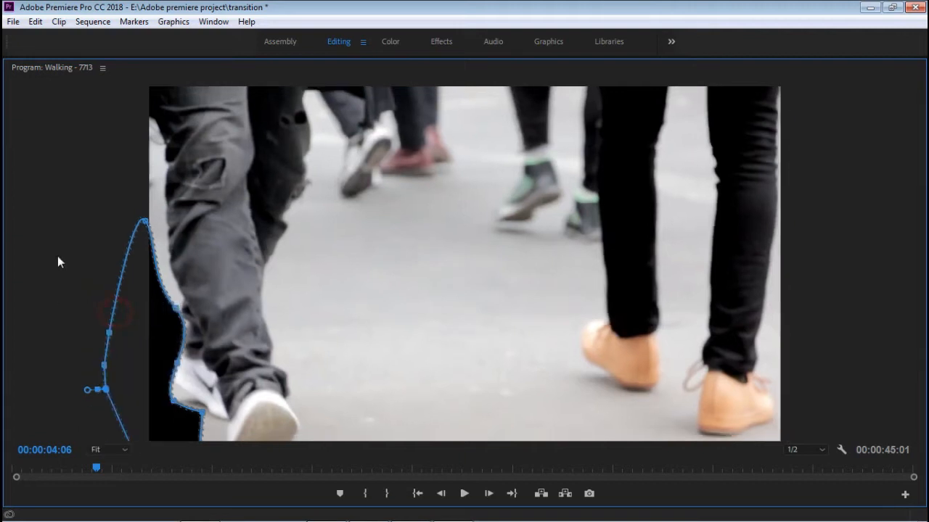
double_click(58, 69)
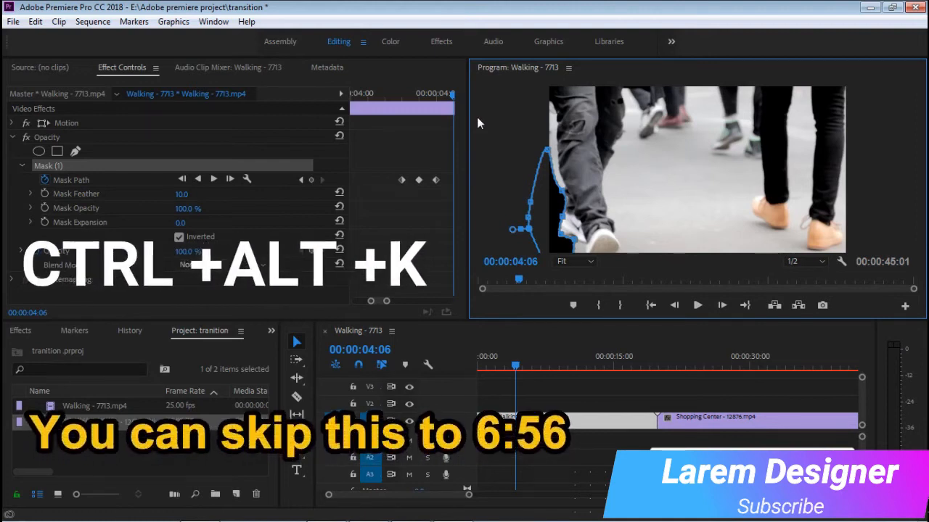
- Open the keyboard shortcut settings and search the commands for zoom to examine the monitor zoom entries
key(ctrl+alt+k)
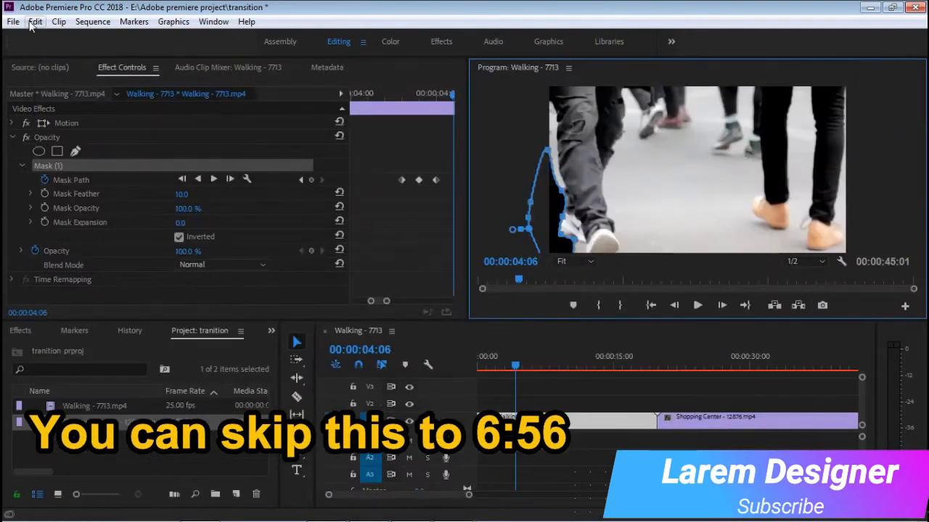
click(34, 22)
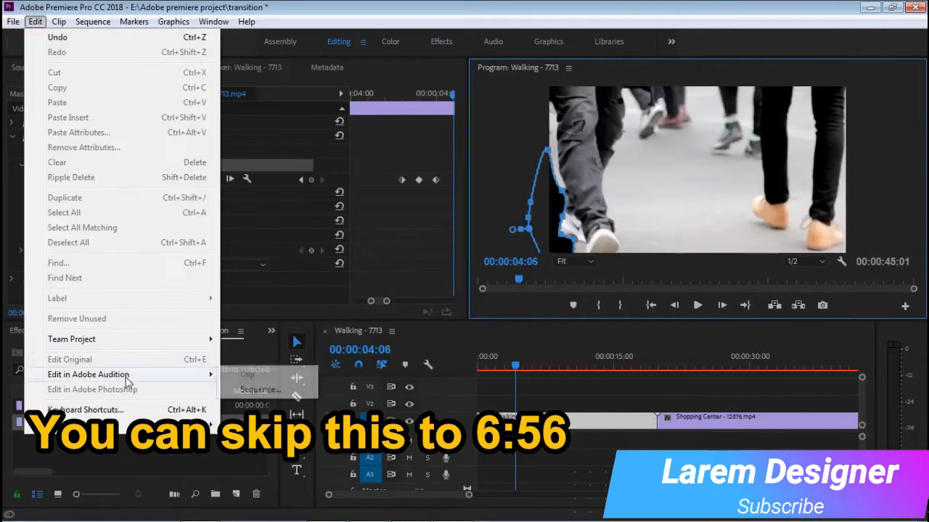
click(122, 410)
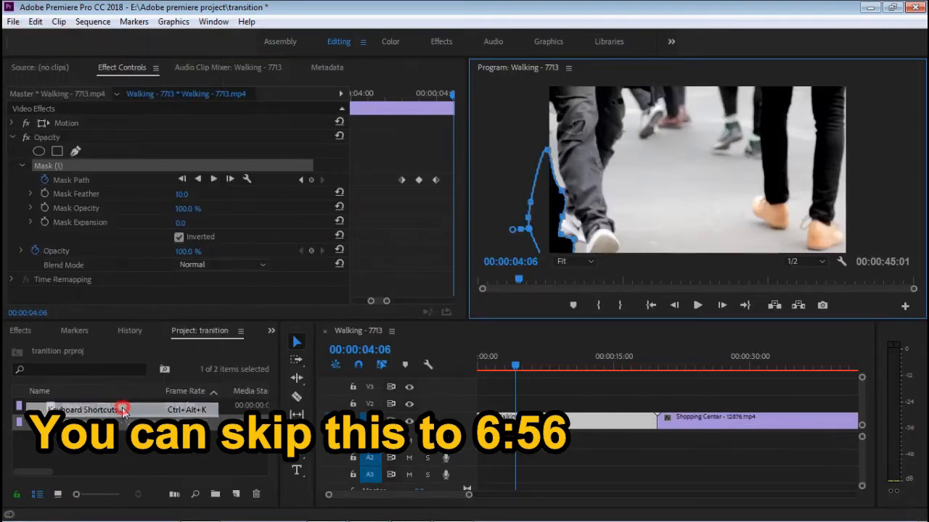
drag(375, 29, 374, 352)
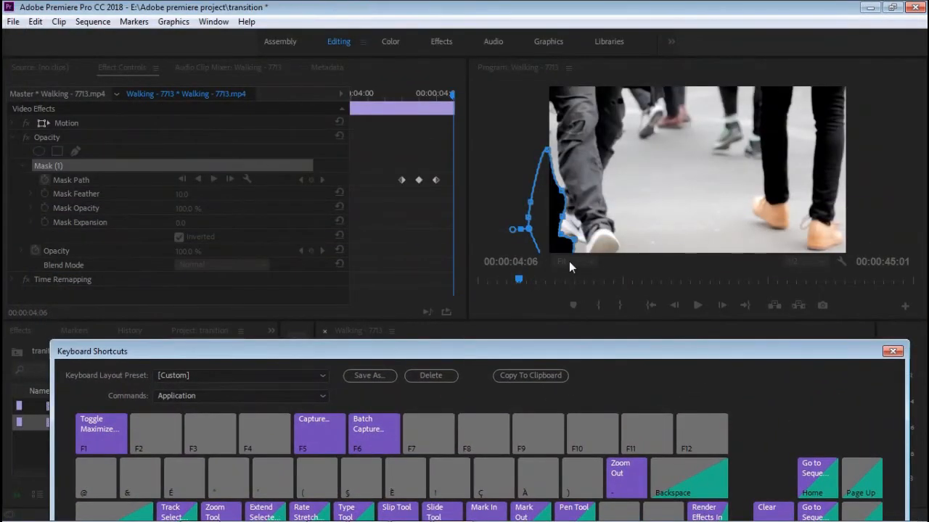
drag(532, 361, 485, 18)
click(137, 353)
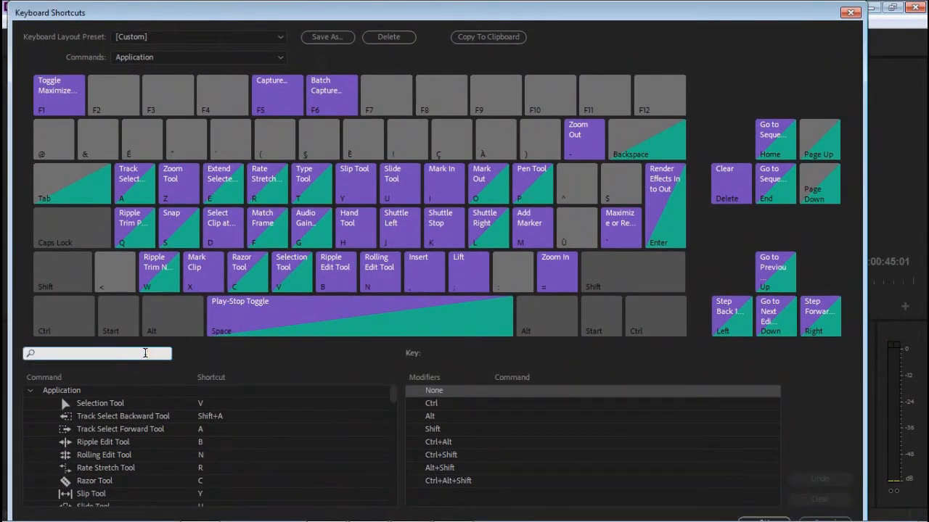
text(zoom)
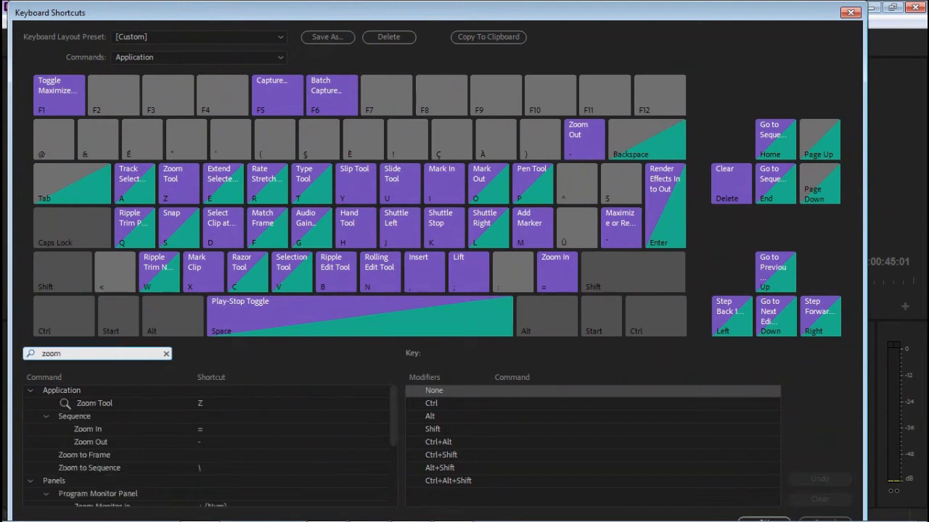
scroll(152, 440, down, 5)
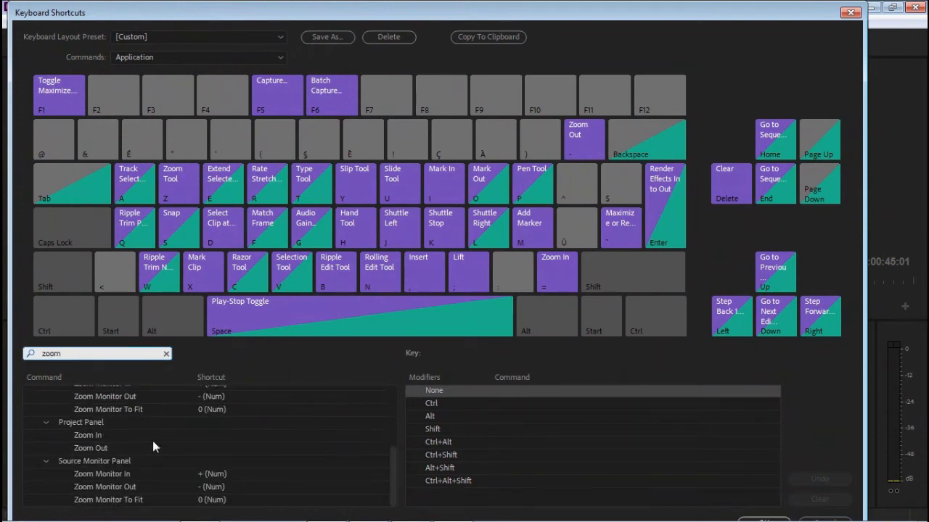
scroll(124, 402, up, 3)
scroll(123, 402, down, 3)
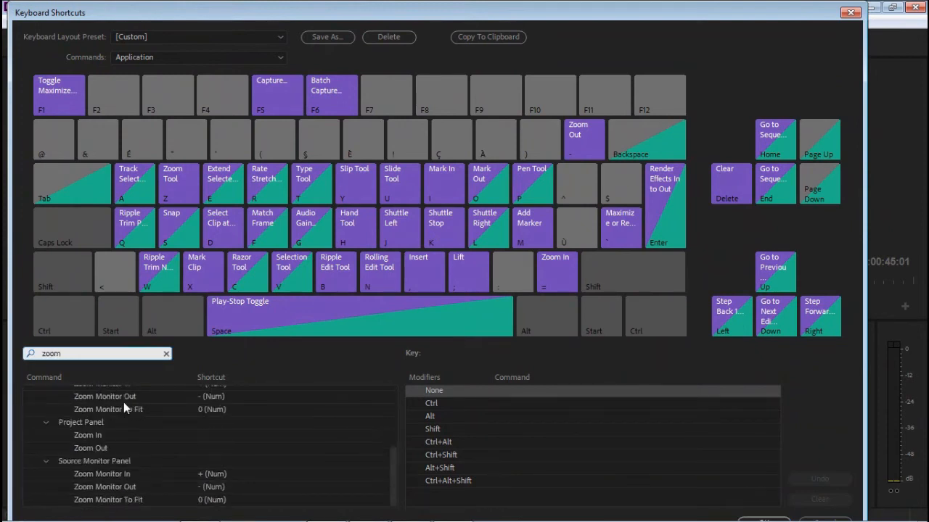
- Clear the Source Monitor's Zoom Monitor In shortcut and assign + (Num) to it again
click(144, 474)
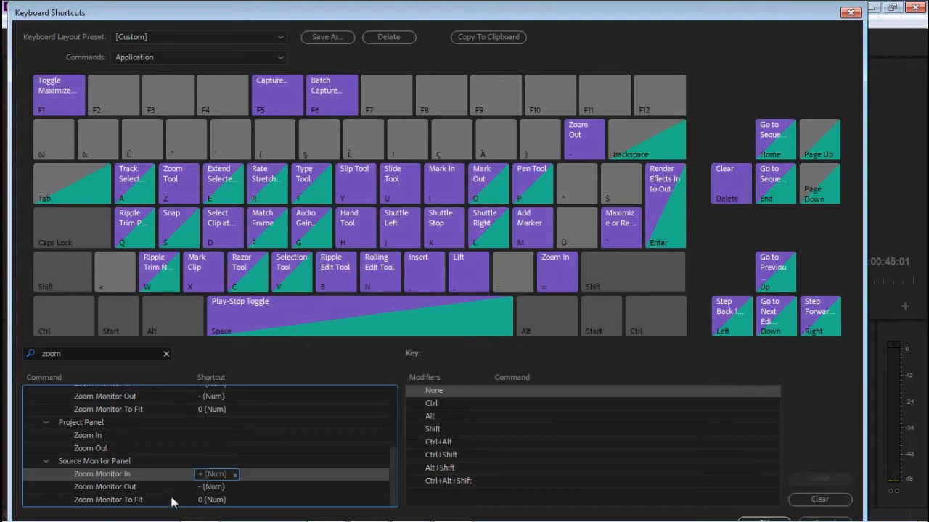
click(212, 486)
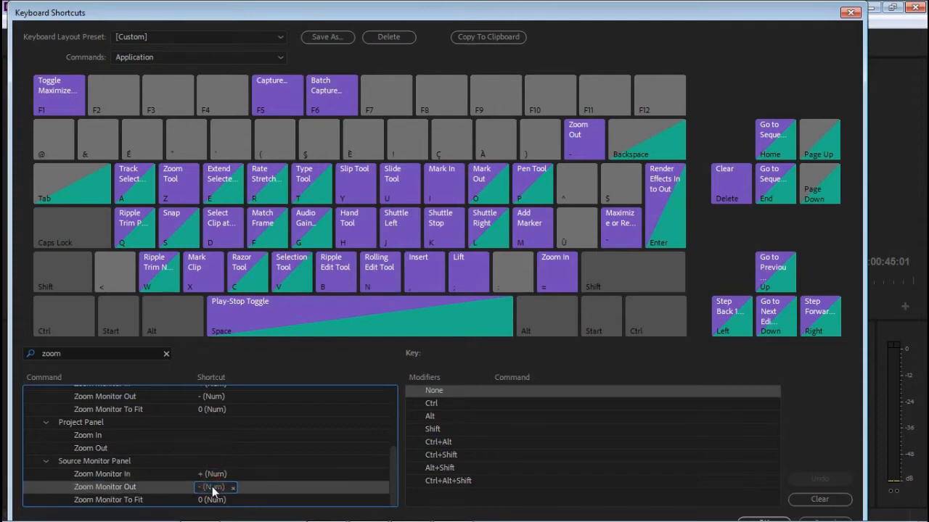
click(216, 500)
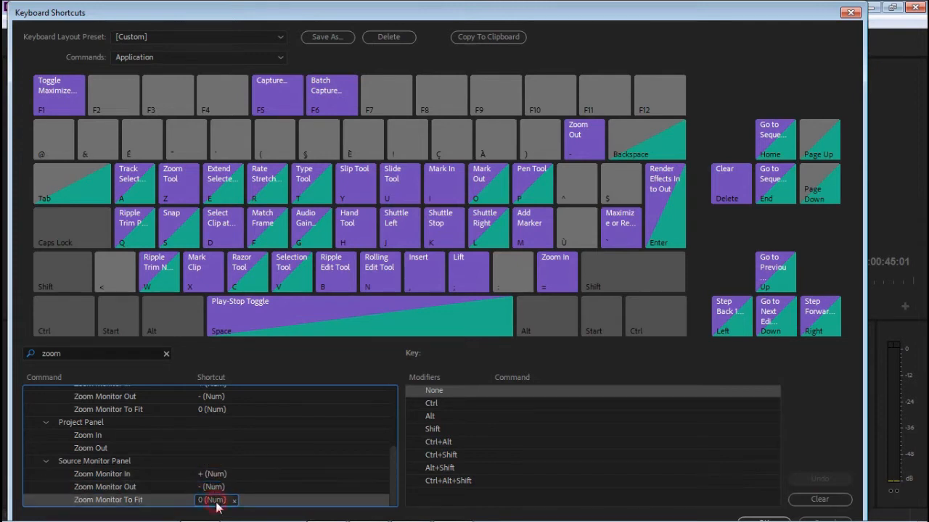
click(215, 476)
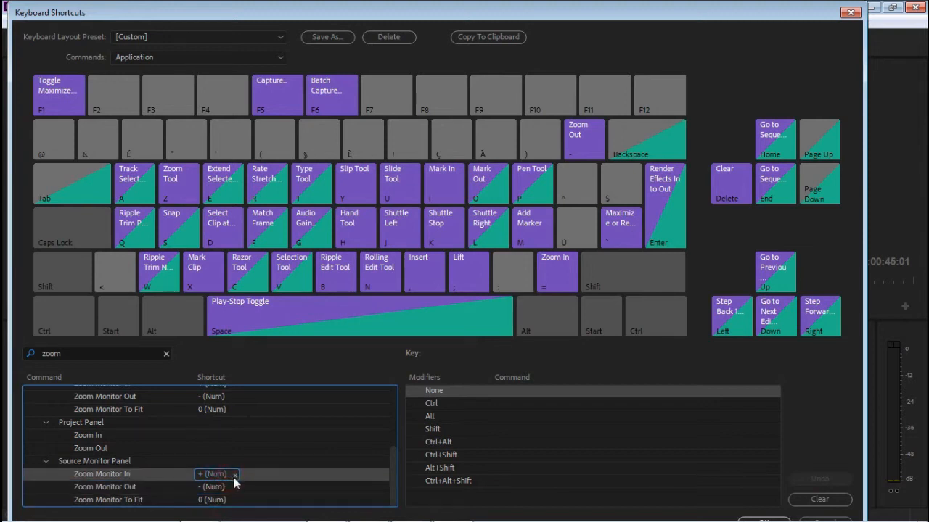
click(233, 475)
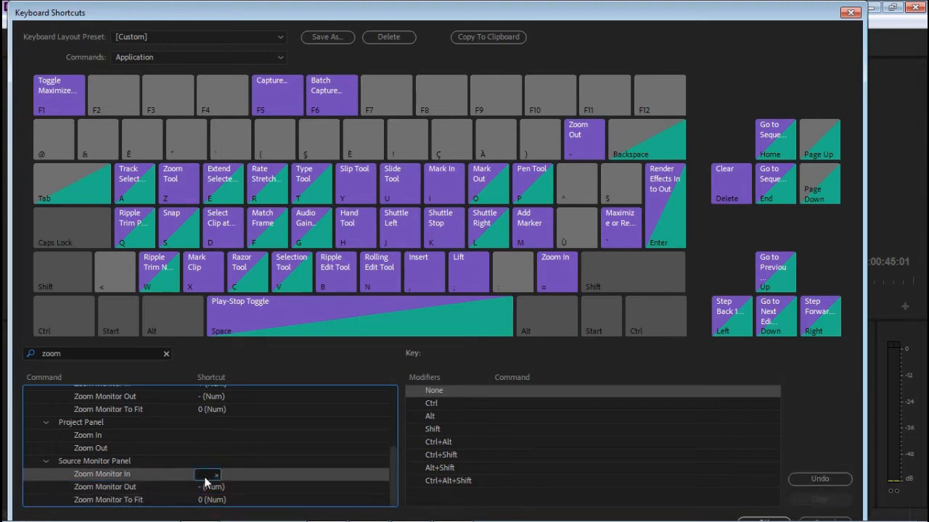
key(KP_Add)
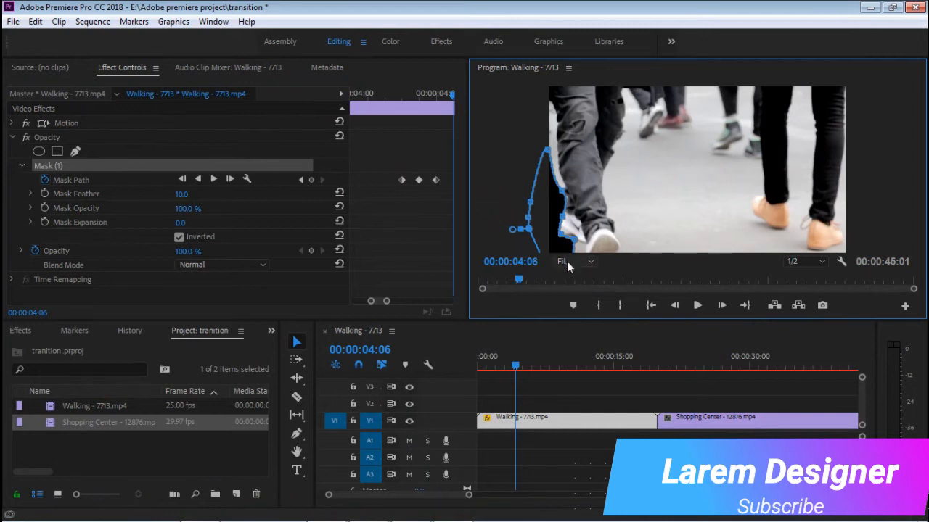
- Examine the masked frame at 00:00:04:06 in the Program monitor at zoom levels between 10% and 75%
click(503, 207)
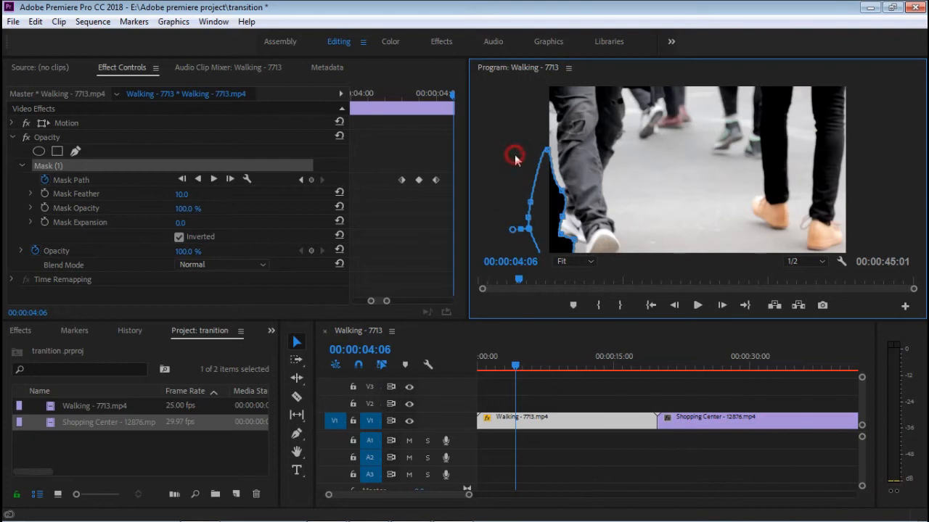
scroll(499, 141, down, 1)
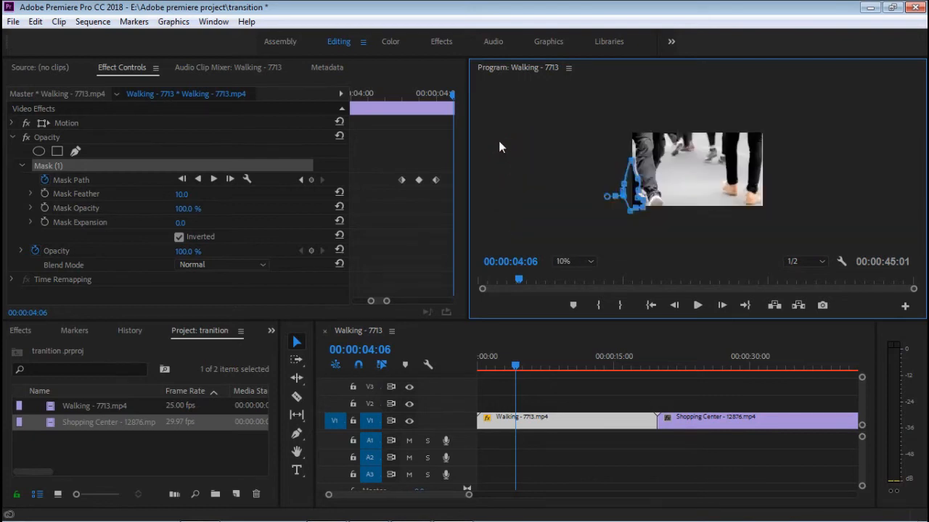
scroll(498, 148, up, 5)
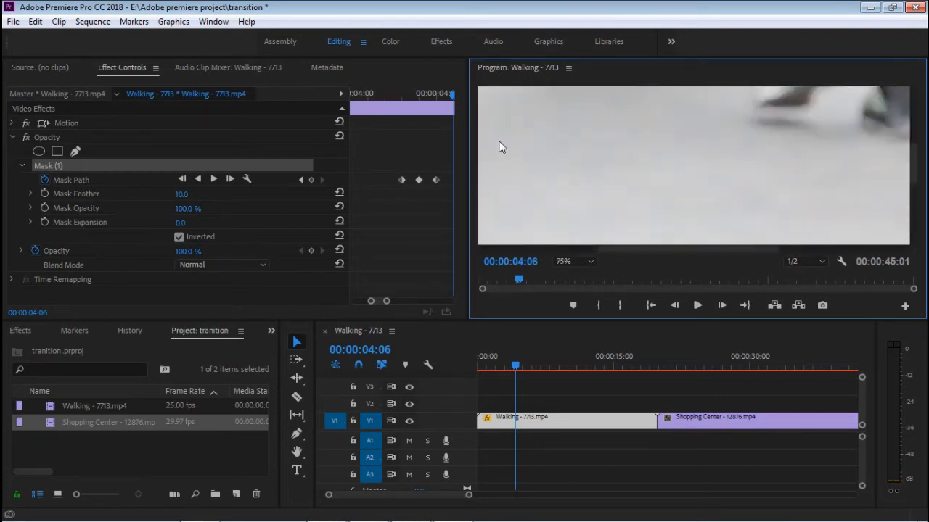
scroll(499, 147, down, 4)
scroll(498, 148, down, 1)
scroll(498, 147, up, 7)
scroll(499, 147, down, 6)
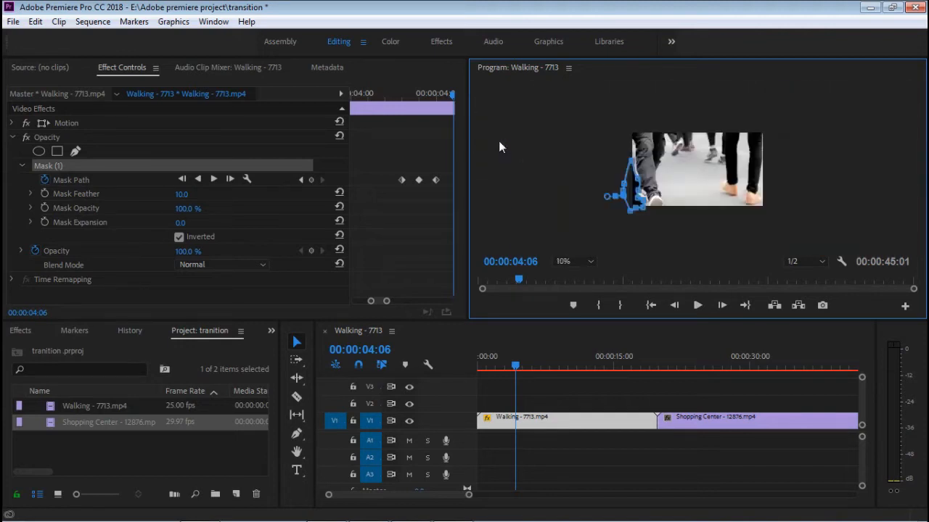
scroll(498, 147, up, 4)
scroll(499, 147, down, 6)
scroll(499, 142, up, 1)
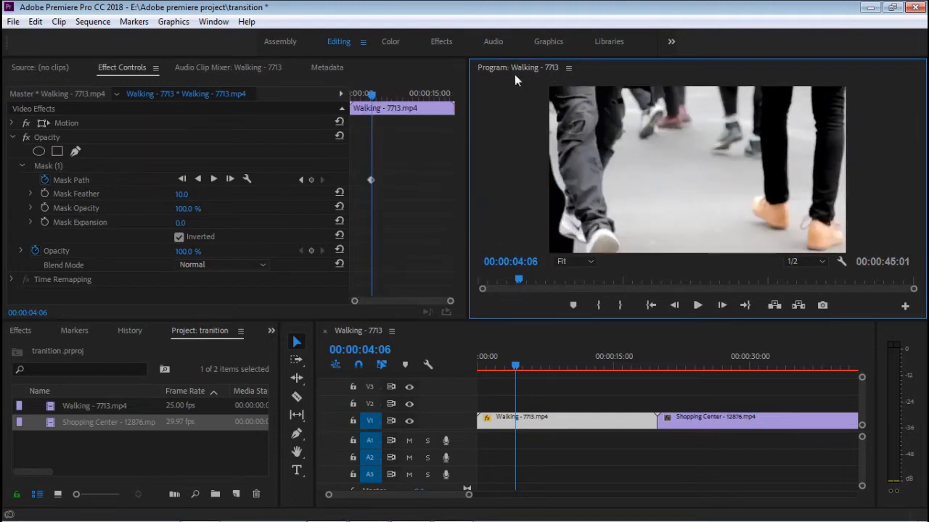
- Deselect the Walking clip and try switching the panel under the pointer between maximized and restored size
click(492, 376)
key(grave)
key(grave)
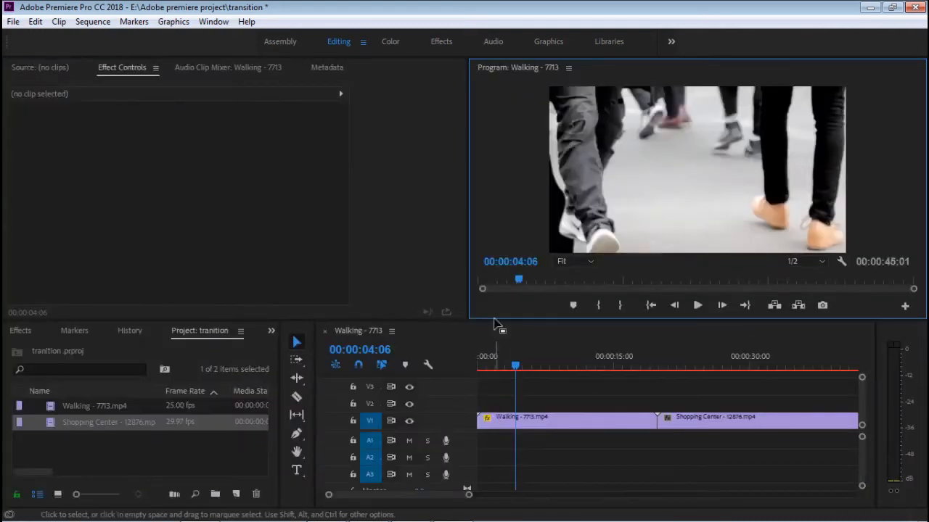
click(492, 151)
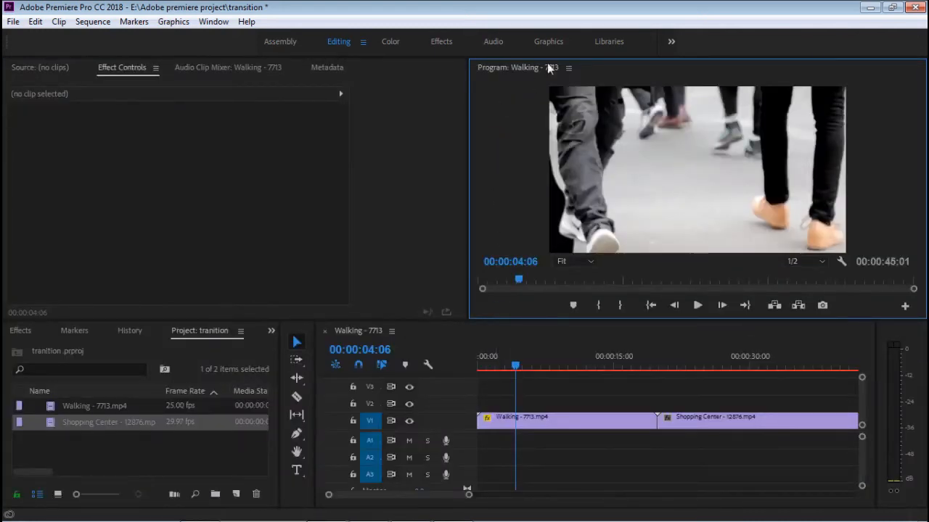
- Look up the Toggle Maximize Monitor shortcut by searching the commands for maximiz, and maximize the Program monitor
click(35, 21)
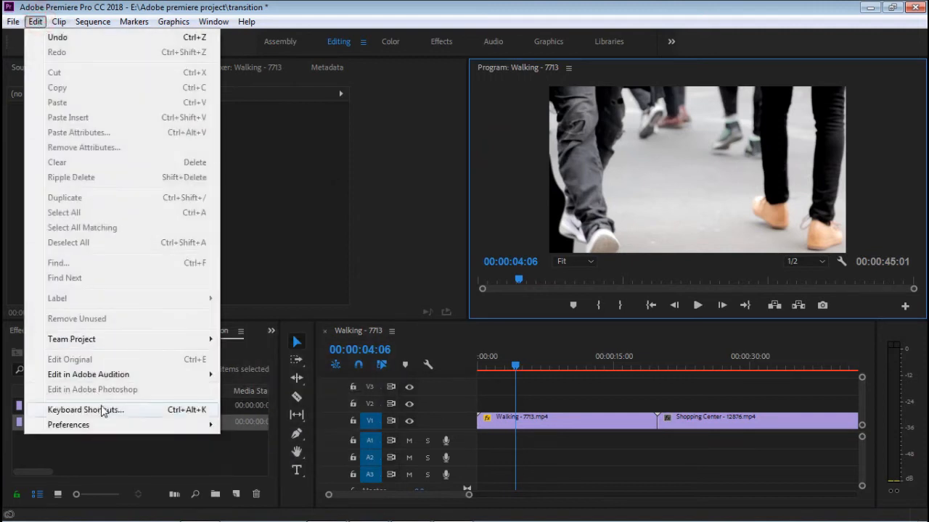
click(101, 415)
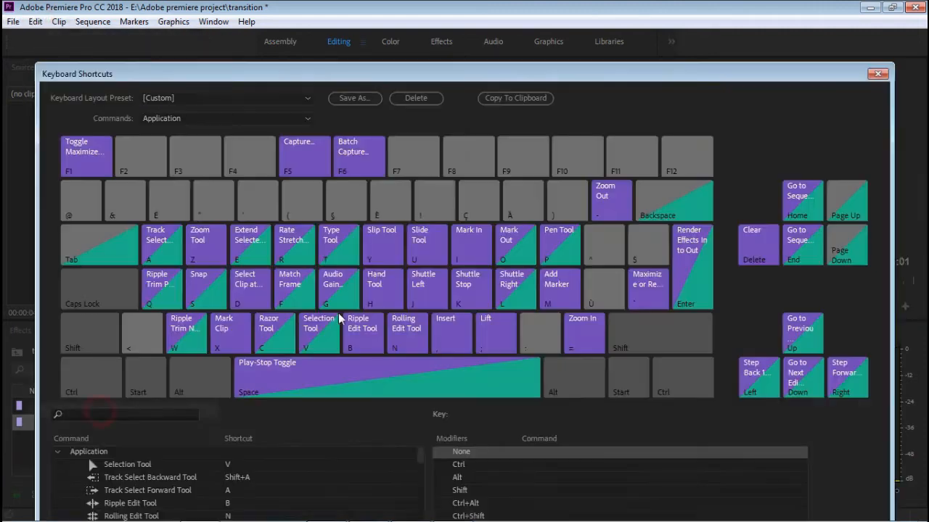
click(172, 412)
text(mp)
key(BackSpace)
key(BackSpace)
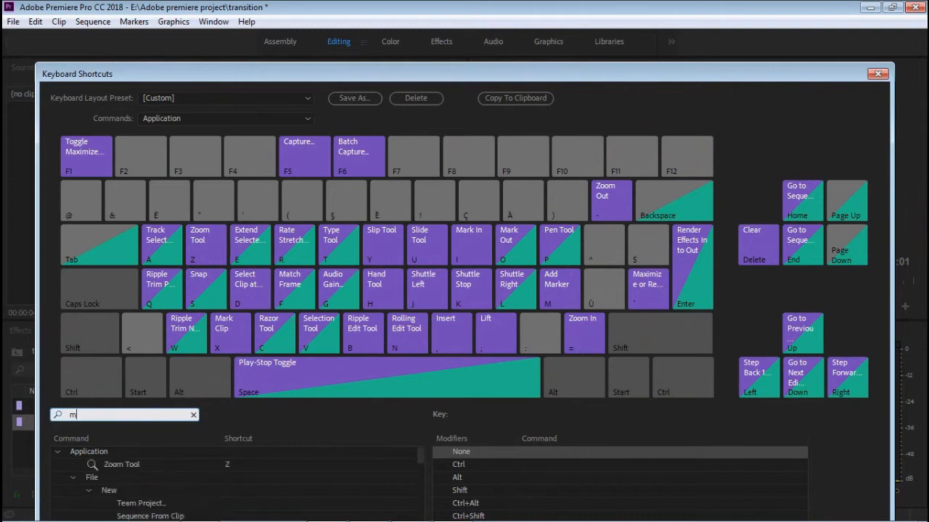
text(maximiz)
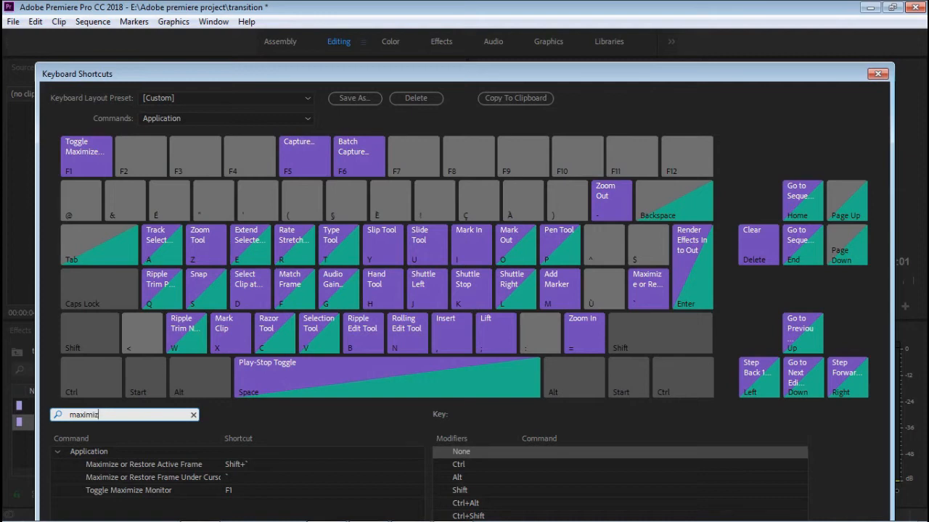
click(229, 494)
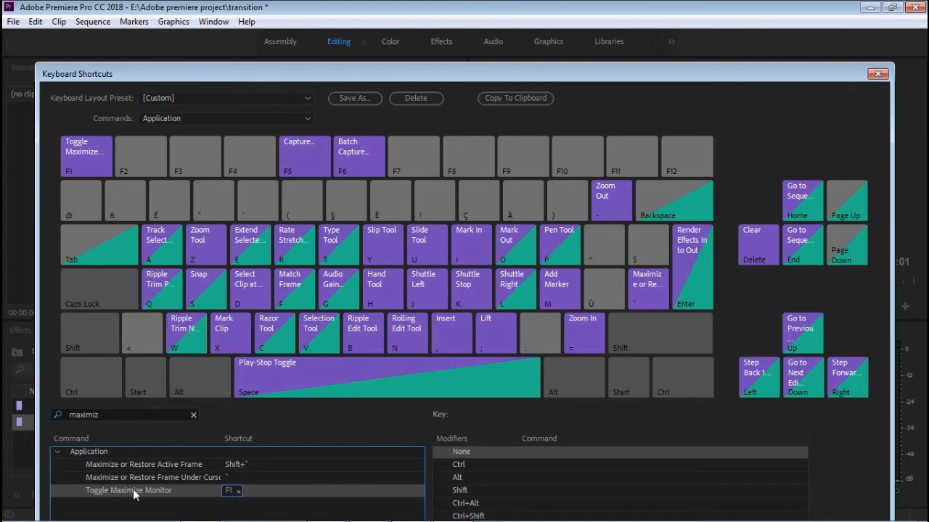
click(873, 76)
key(F1)
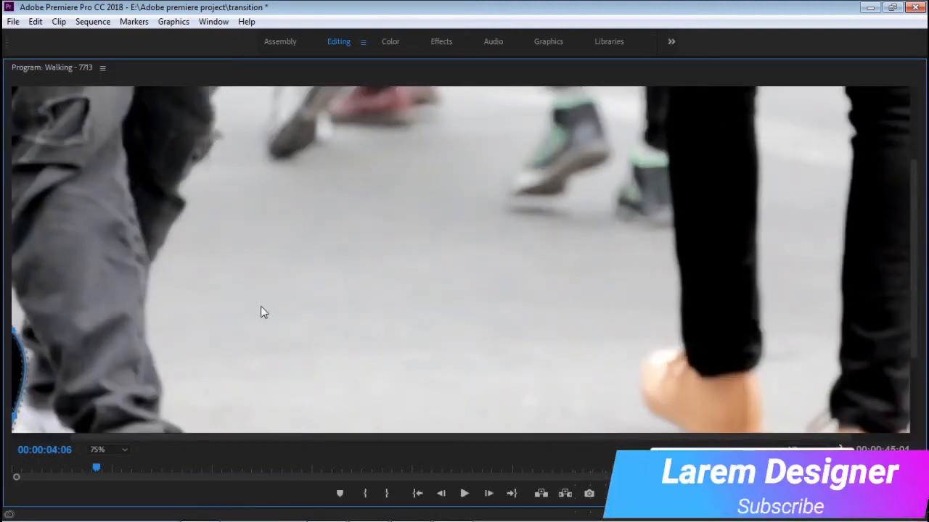
- Reshape the lower edge of the mask at 00:00:04:06 so that it follows the outline of the rear white shoe
key(h)
drag(142, 223, 283, 205)
drag(166, 178, 174, 313)
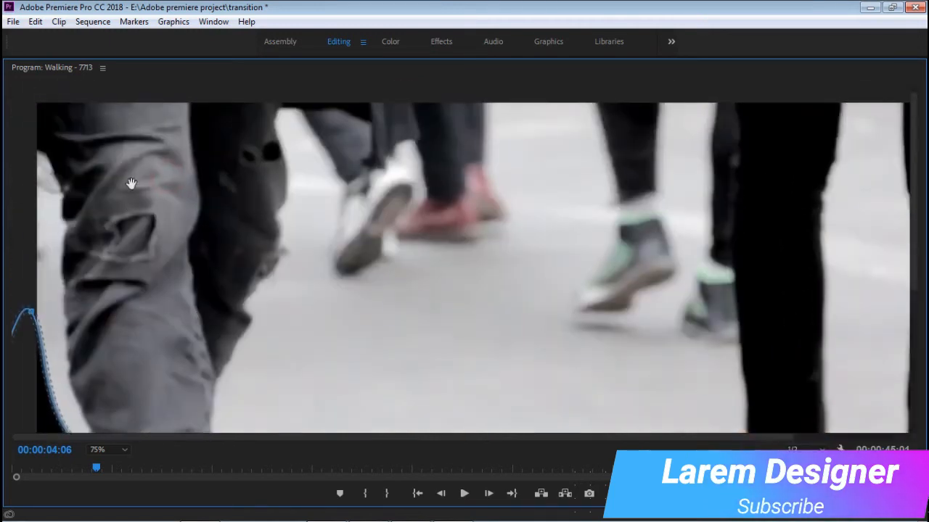
drag(133, 179, 137, 210)
drag(140, 271, 161, 97)
drag(183, 265, 191, 184)
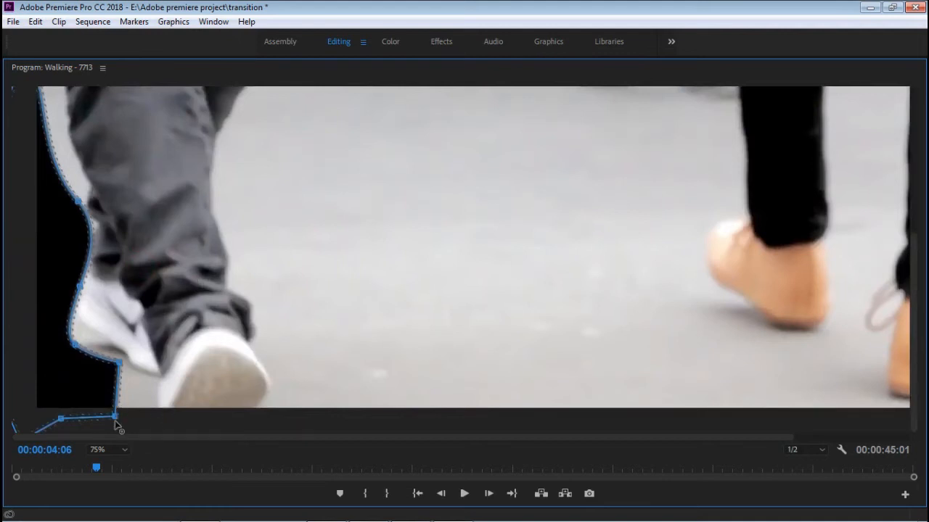
drag(114, 416, 158, 404)
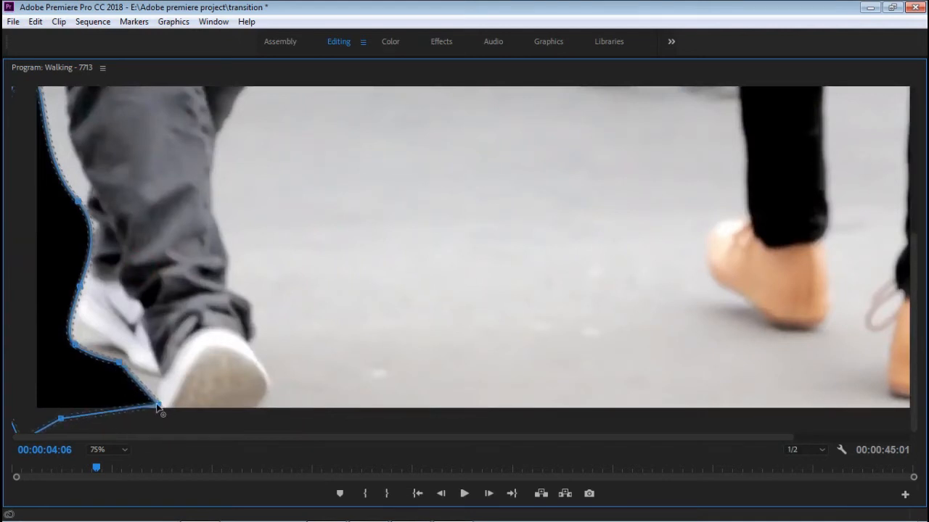
drag(123, 367, 167, 386)
click(113, 360)
drag(140, 367, 131, 375)
drag(71, 349, 85, 270)
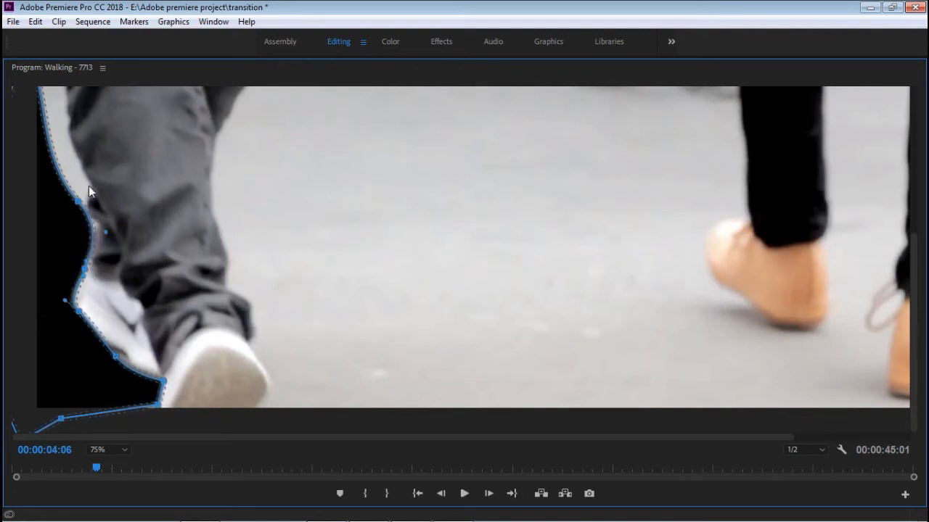
- Fit the mask edge to the back of the man's lower trouser leg at 00:00:04:06
drag(88, 187, 90, 312)
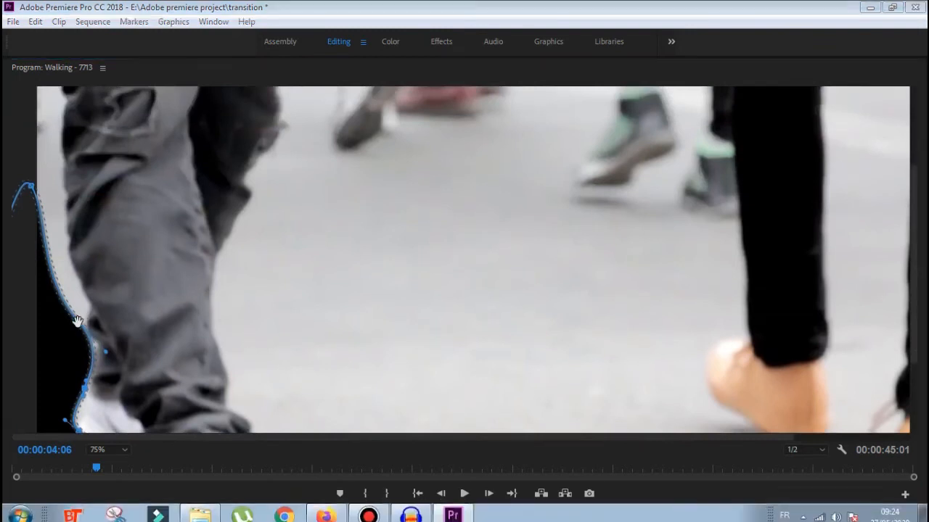
click(16, 512)
click(417, 239)
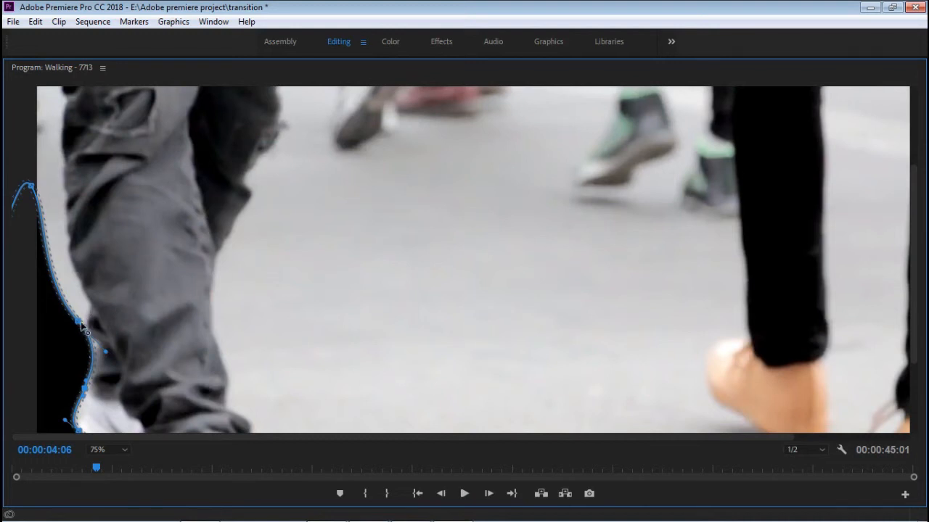
drag(86, 313, 97, 350)
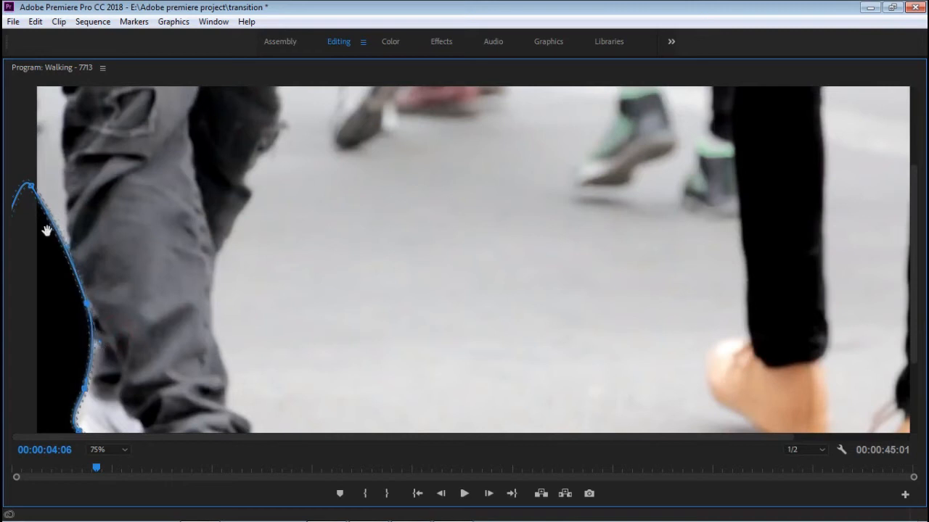
drag(56, 233, 70, 245)
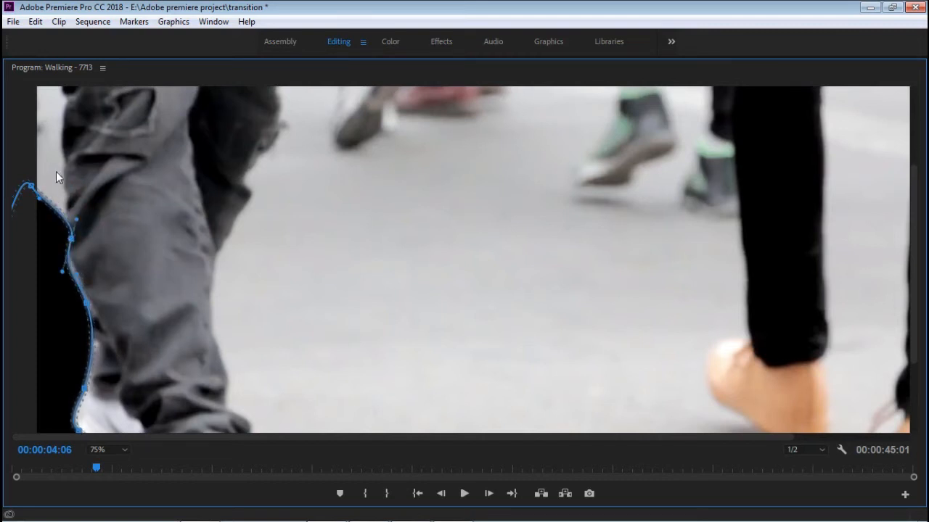
- Extend the mask upward along the back of the man's ripped trouser leg at 00:00:04:06, placing its tip near the thigh
drag(62, 147, 140, 291)
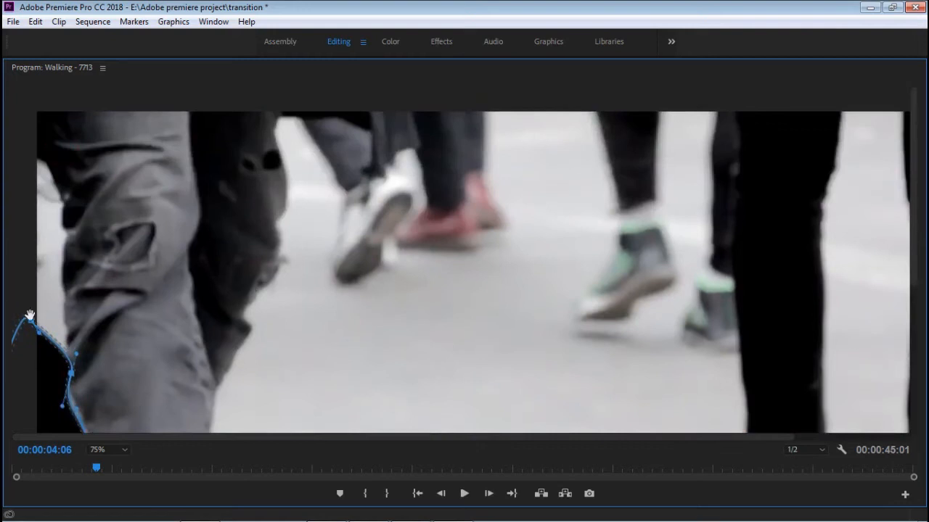
drag(42, 236, 61, 236)
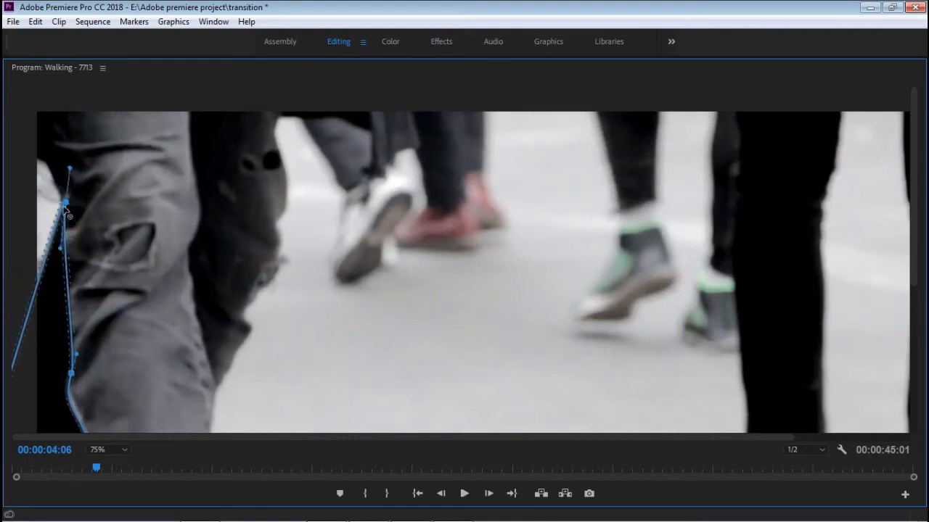
drag(66, 203, 66, 240)
click(50, 269)
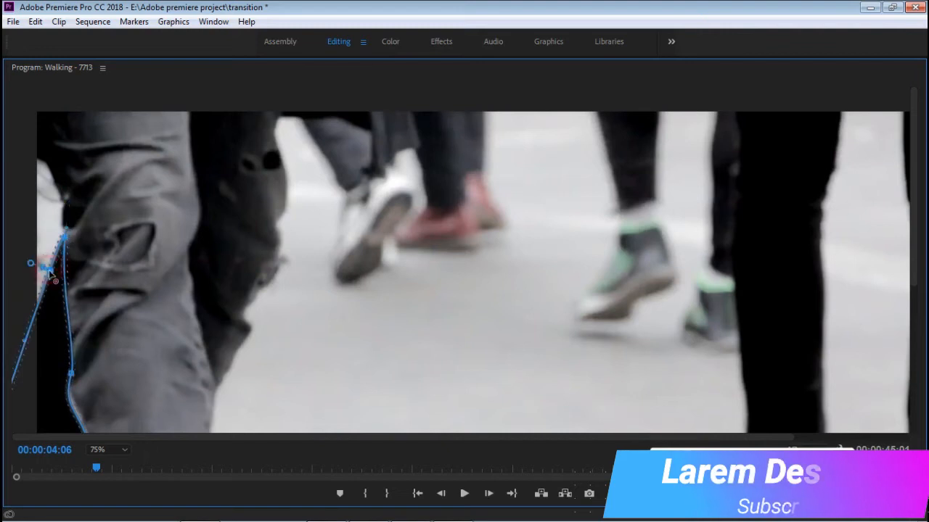
drag(52, 190, 45, 161)
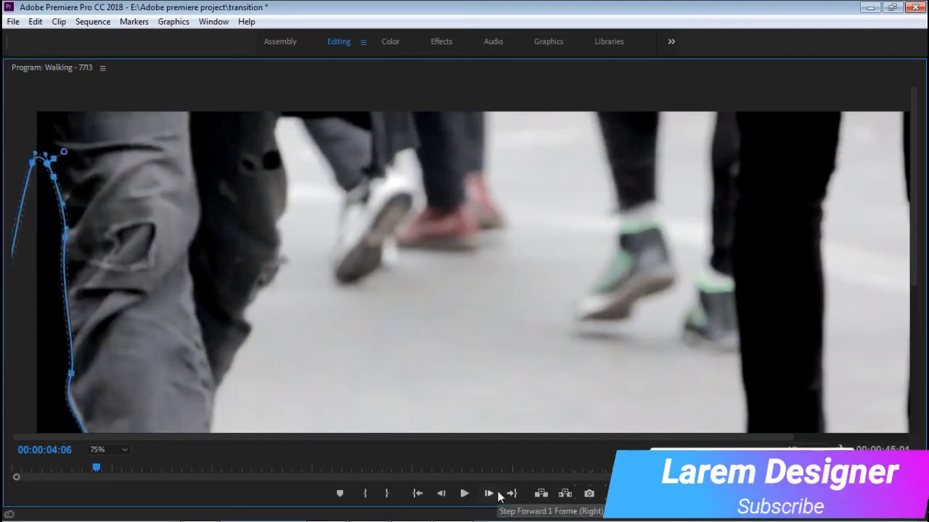
- Advance to 00:00:04:07 and try moving the whole mask outside the picture, beside the man's legs
click(488, 493)
scroll(191, 338, down, 4)
key(minus)
key(minus)
drag(305, 326, 235, 336)
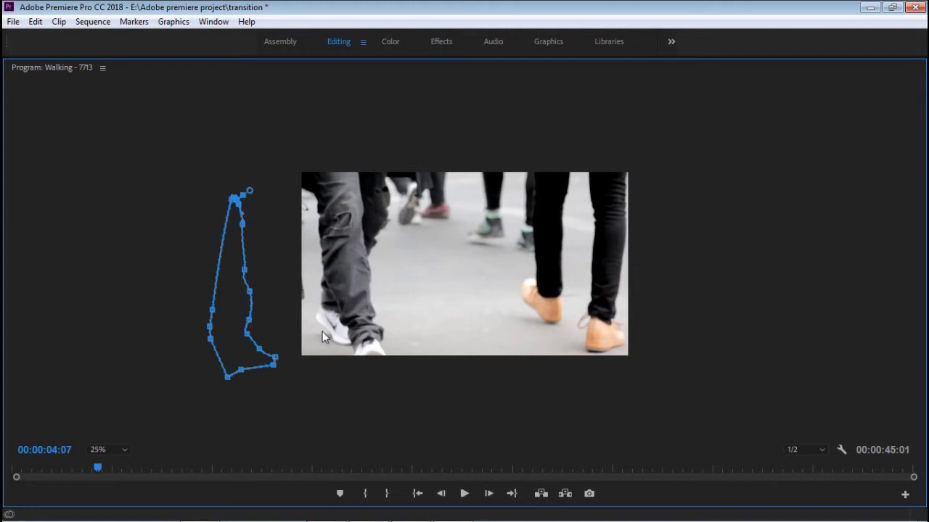
drag(232, 237, 239, 266)
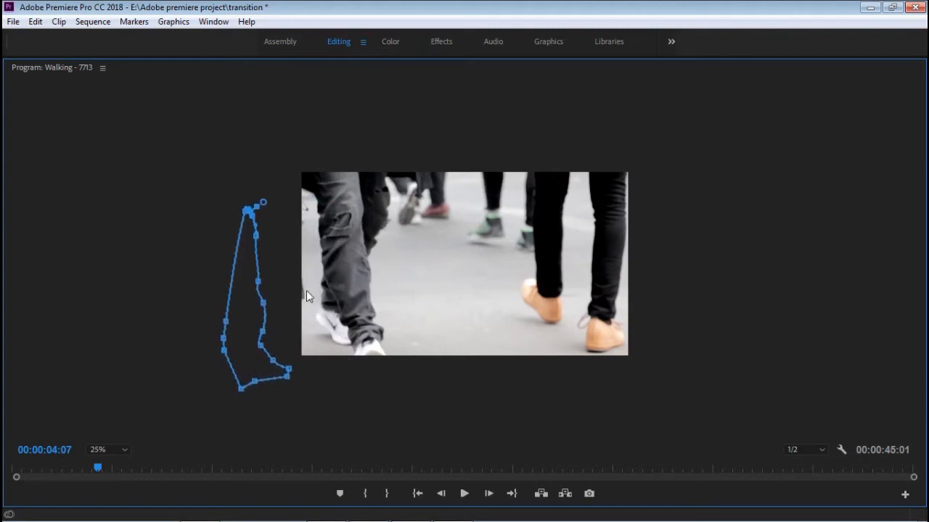
- Check the mask's position on the frames around 00:00:04:07, including 00:00:04:08 and 00:00:04:05
click(488, 494)
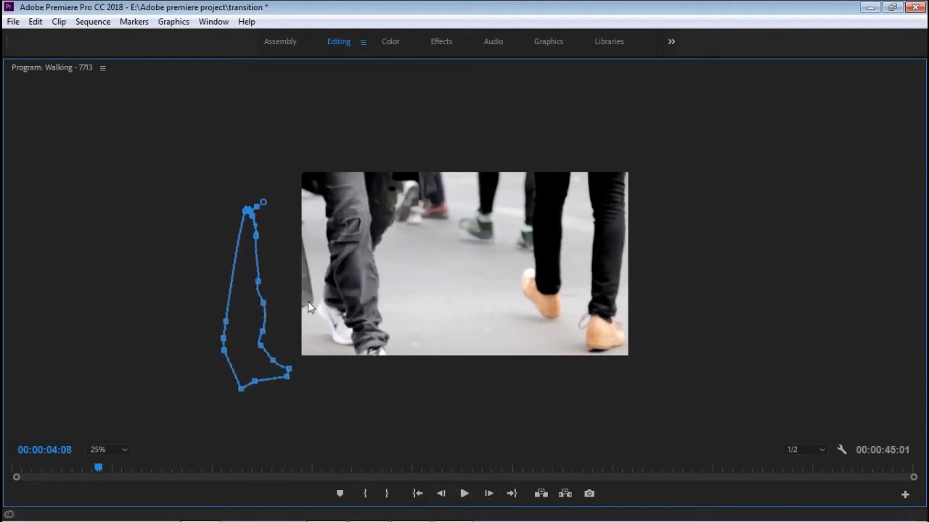
click(441, 494)
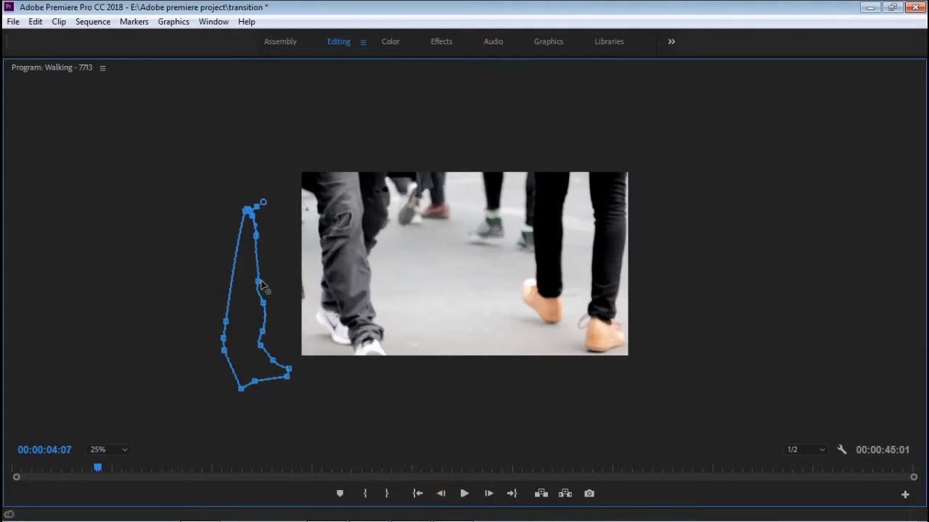
click(439, 493)
click(440, 492)
click(439, 493)
click(440, 492)
click(489, 494)
click(489, 494)
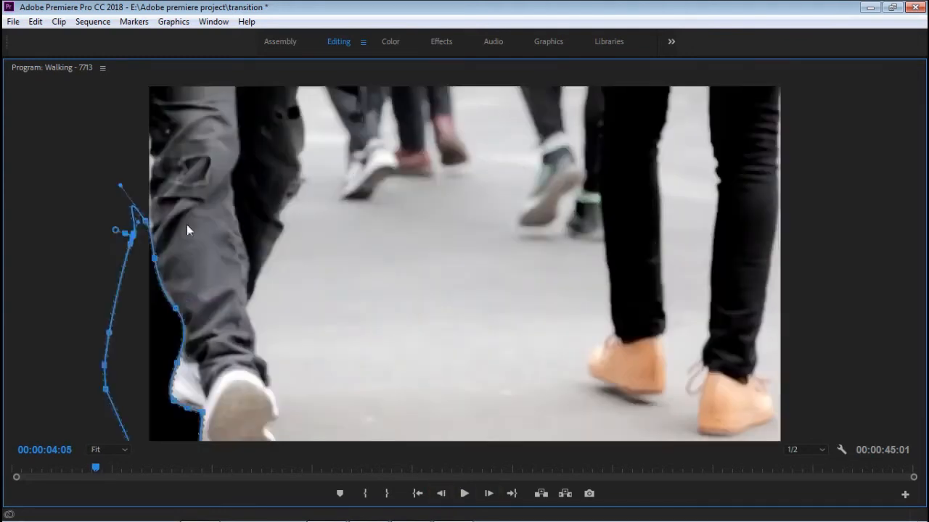
- Pull the mask's upper points farther outside the picture from 00:00:04:05, continuing on the following frame
click(175, 308)
drag(130, 243, 14, 240)
drag(145, 220, 29, 250)
click(488, 494)
drag(143, 133, 68, 254)
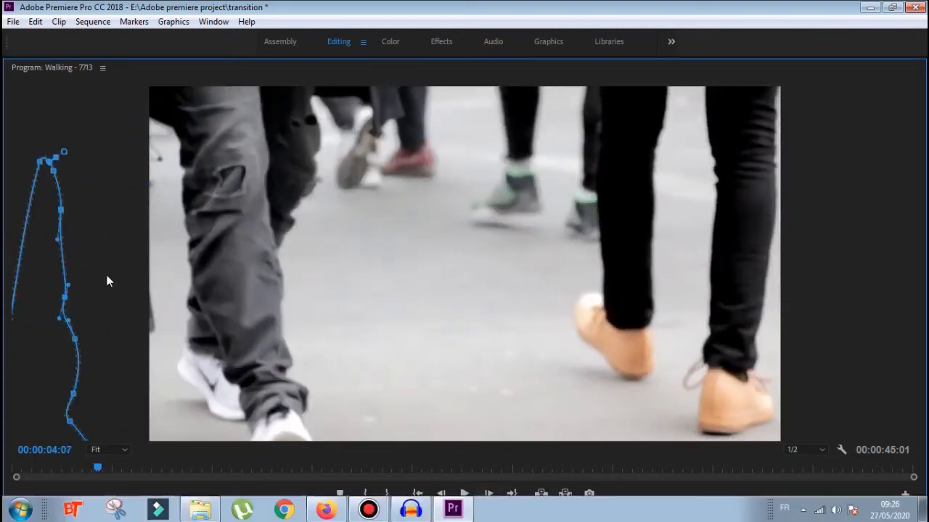
- Reshape the mask at 00:00:04:07 around the trouser hem and rear white shoe, with its upper points lowered outside the picture
drag(178, 307, 191, 303)
drag(155, 166, 75, 300)
drag(168, 194, 112, 352)
drag(176, 305, 186, 325)
click(442, 494)
click(488, 494)
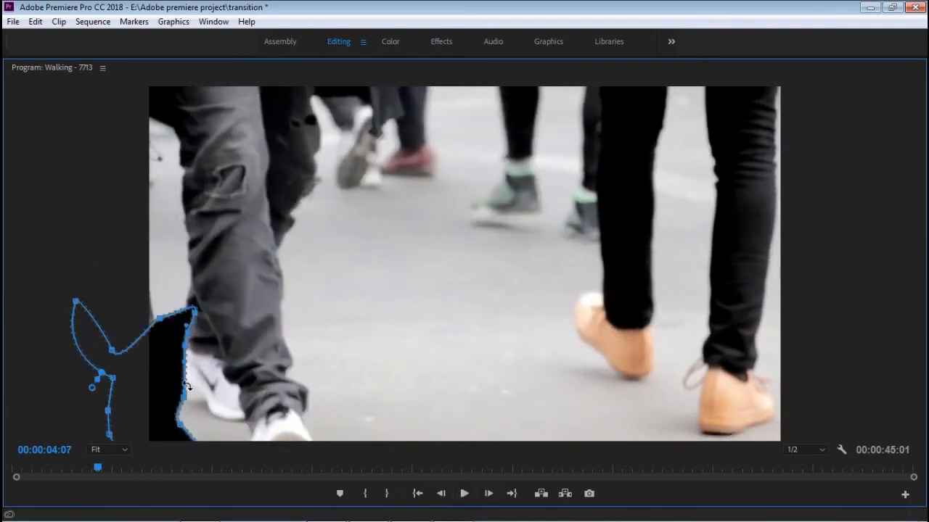
drag(179, 374, 258, 429)
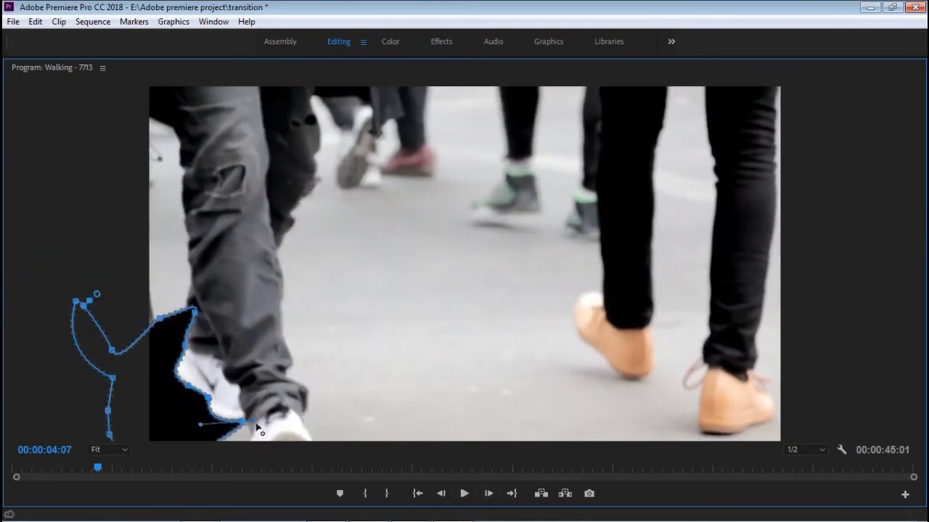
- Advance to 00:00:04:08 and fit the mask edge to the back and sole of the rear white shoe
key(minus)
click(489, 493)
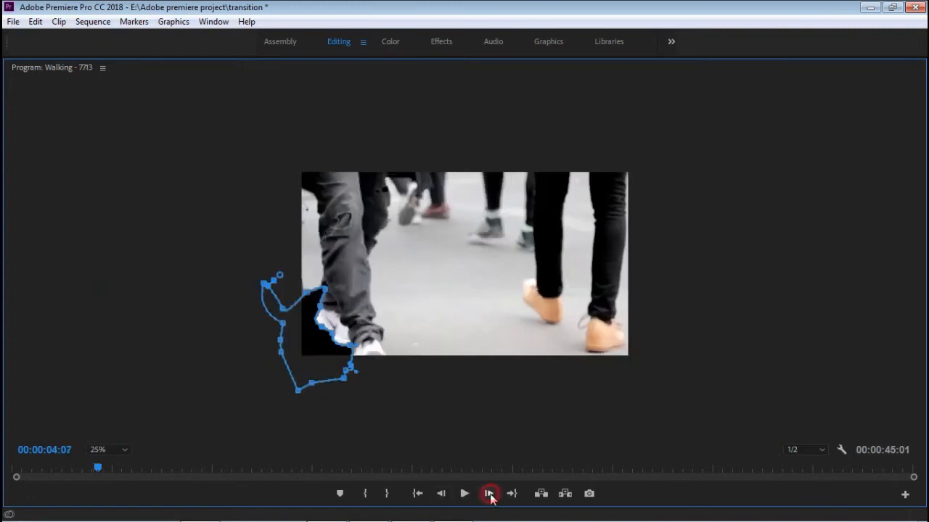
key(equal)
drag(160, 324, 159, 352)
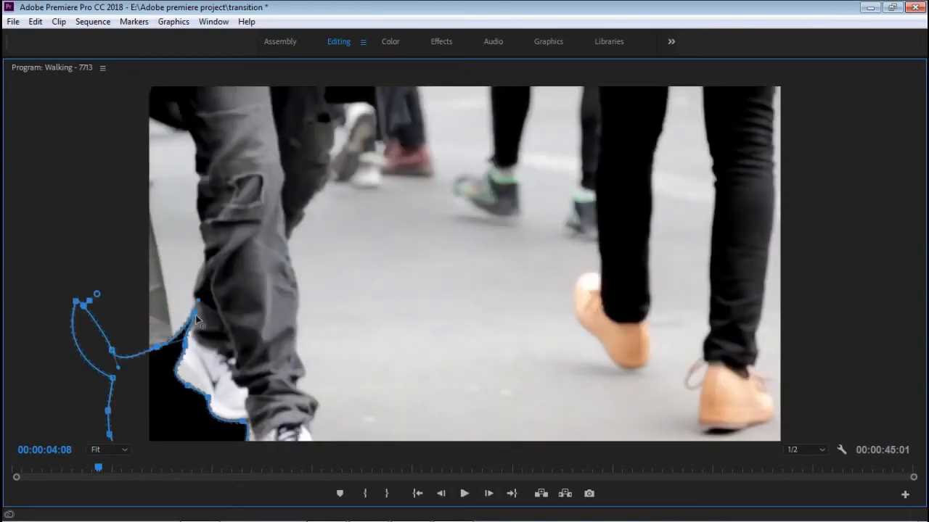
drag(197, 315, 183, 345)
drag(202, 388, 205, 385)
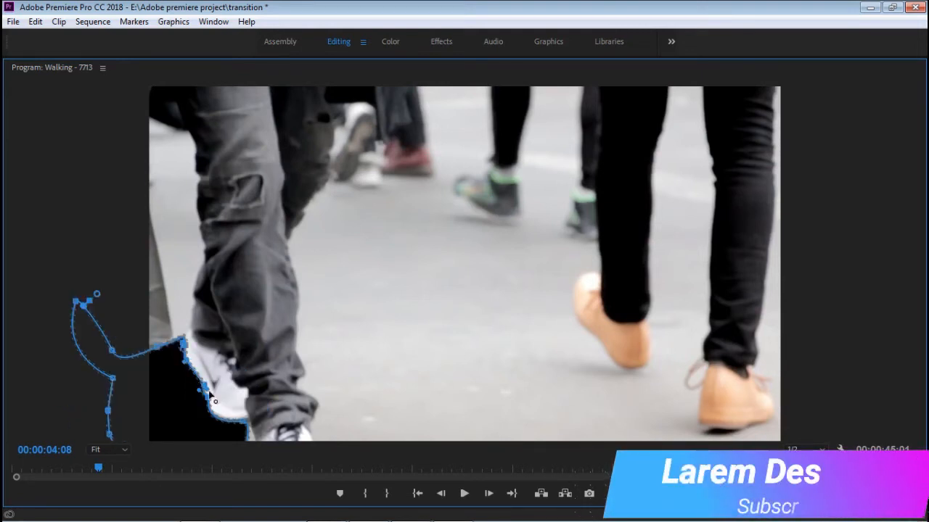
drag(202, 387, 214, 401)
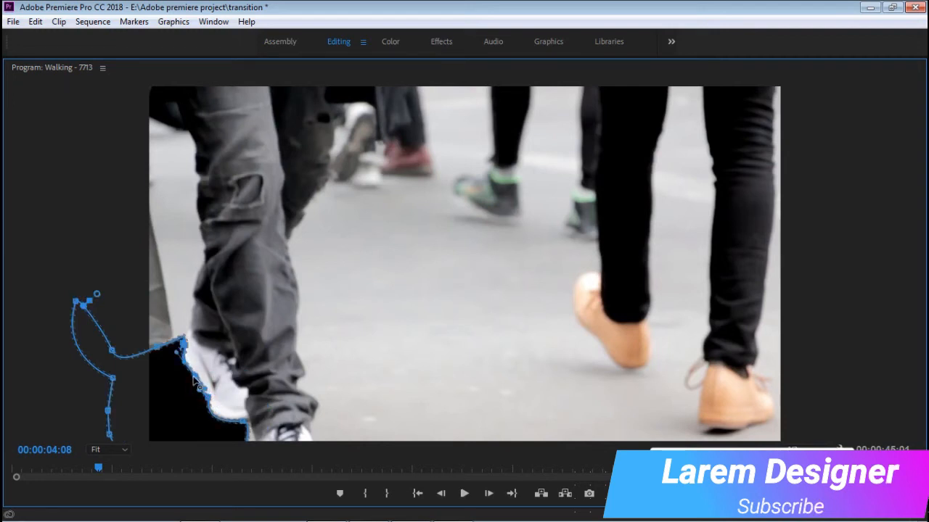
drag(244, 421, 250, 425)
- Preview the masked clip briefly, return to 00:00:04:07, and lower the mask's upper edge beside the man's ankle
key(space)
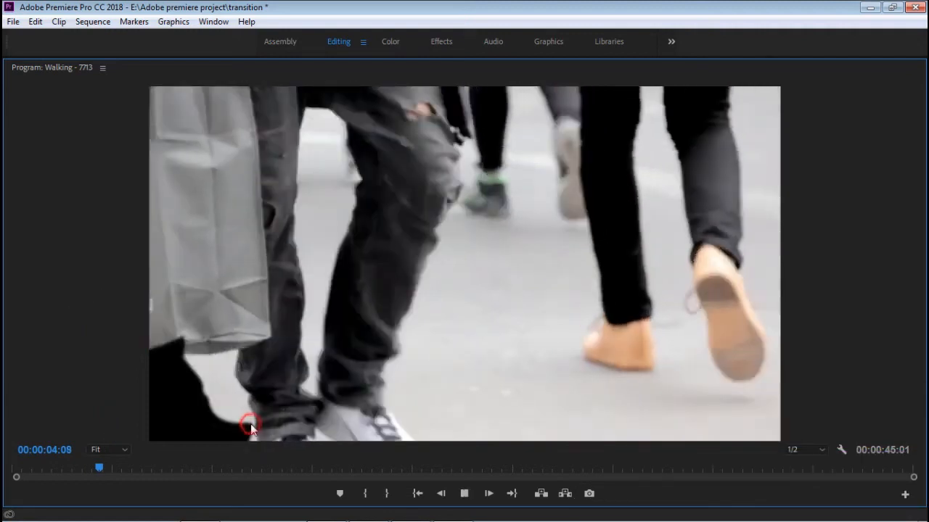
key(space)
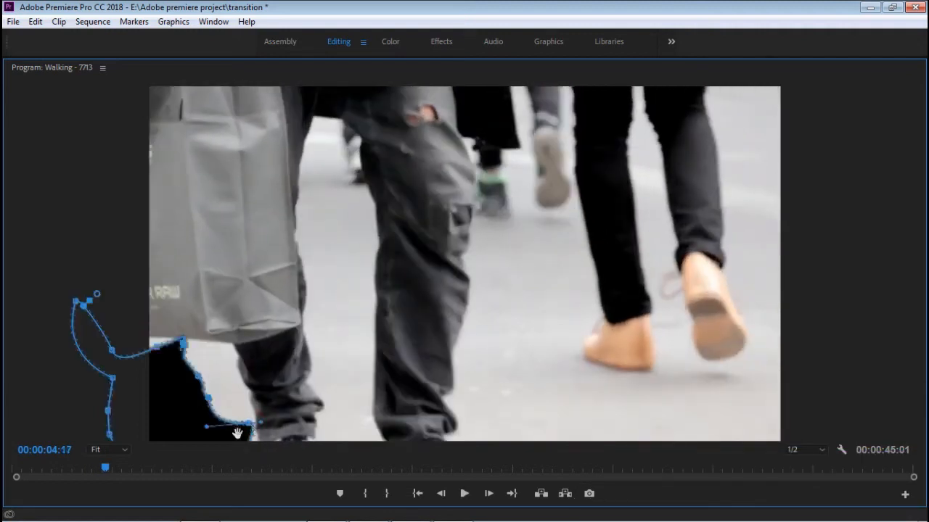
click(446, 495)
click(447, 494)
click(447, 495)
click(446, 495)
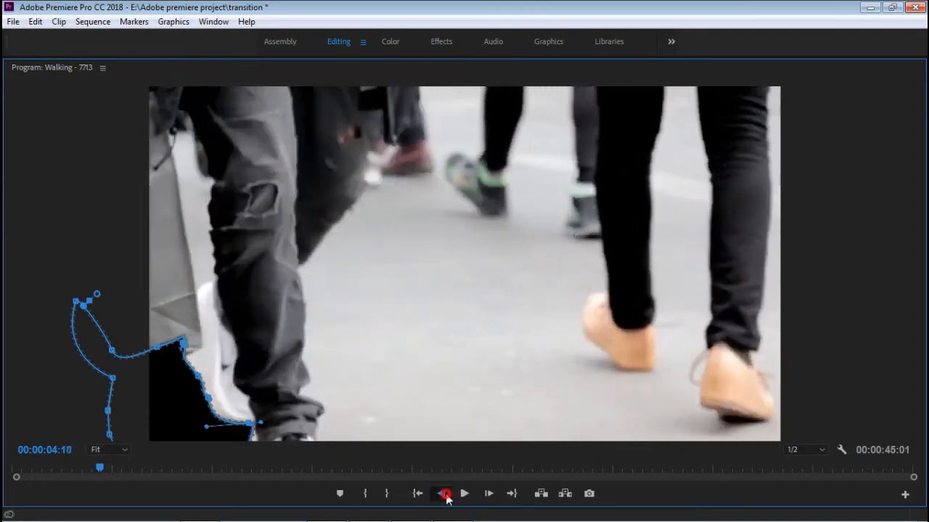
click(447, 495)
click(446, 495)
click(445, 495)
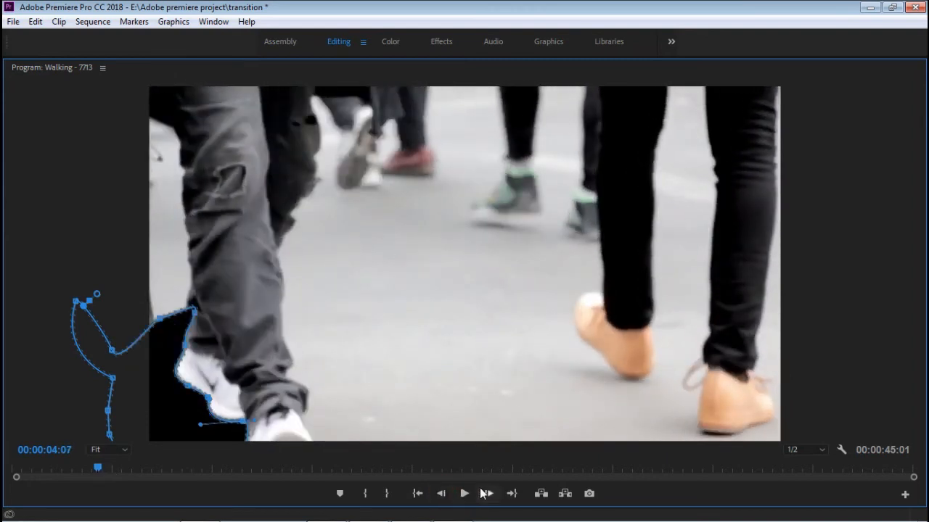
drag(196, 314, 167, 328)
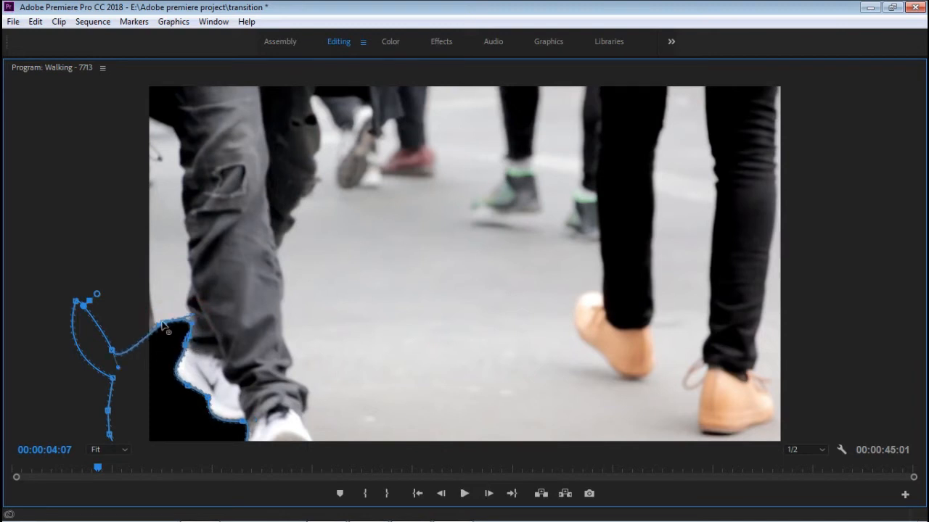
- Reshape the mask at 00:00:04:09 below the bag and along the rear white shoe, and advance to 00:00:04:10
click(485, 493)
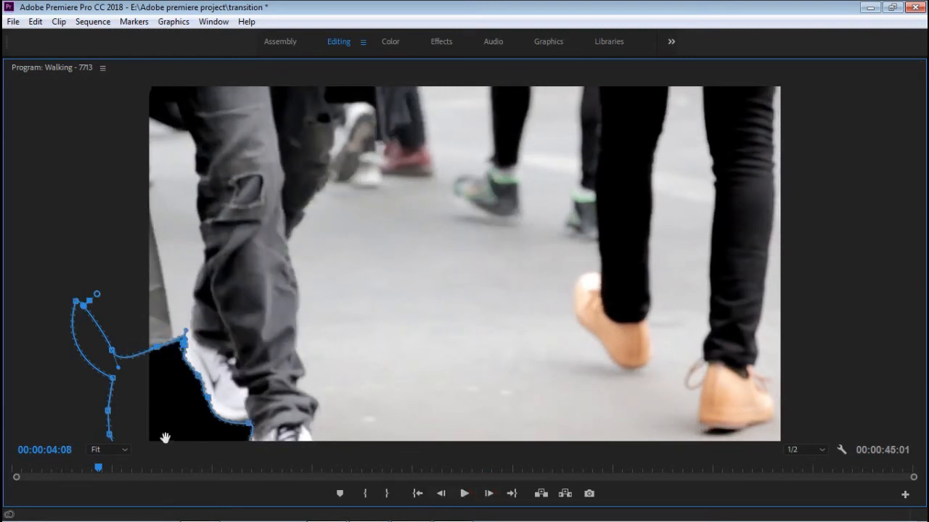
key(ctrl+minus)
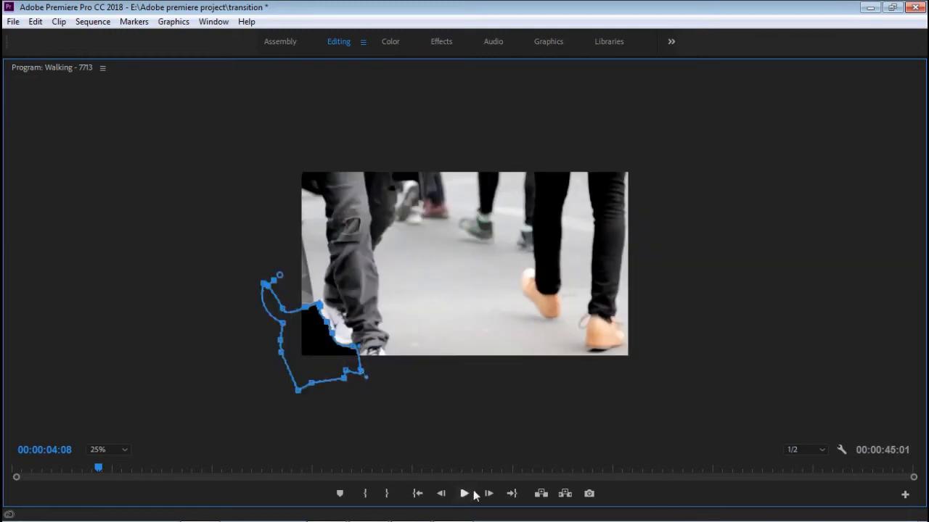
click(486, 493)
key(ctrl+equal)
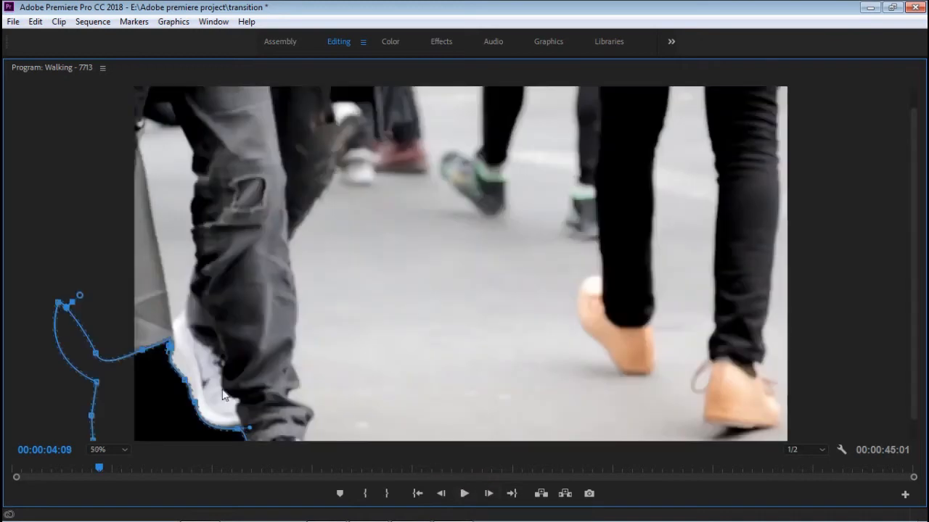
drag(182, 367, 193, 372)
drag(143, 354, 130, 372)
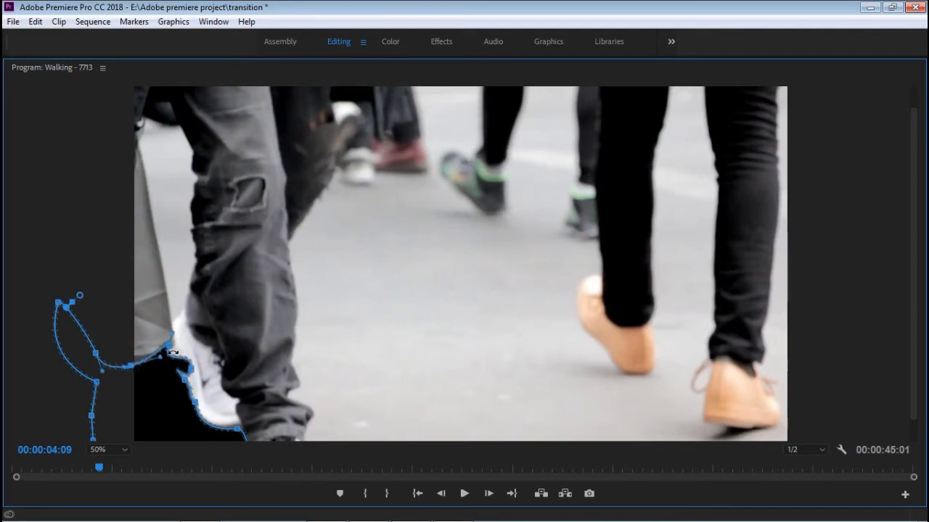
mouse_move(169, 347)
mouse_down()
mouse_move(190, 344)
mouse_move(173, 347)
mouse_up()
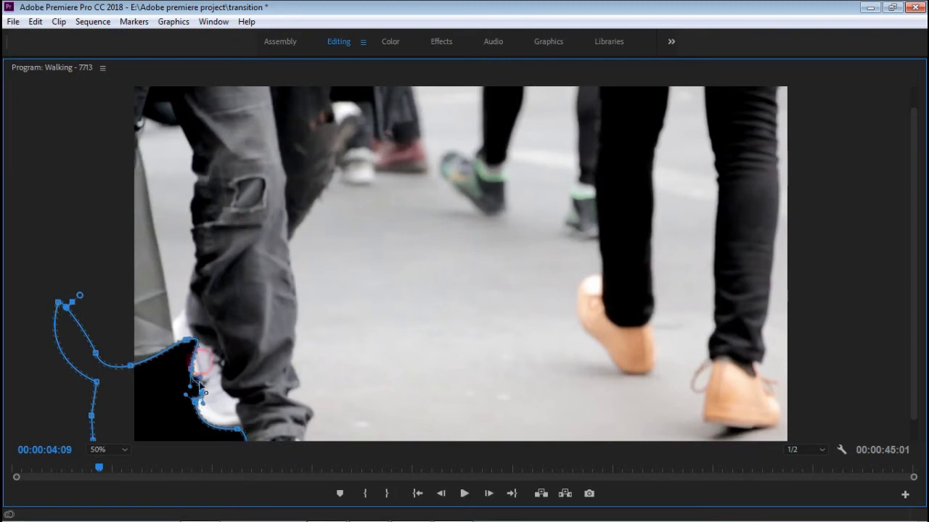
key(Right)
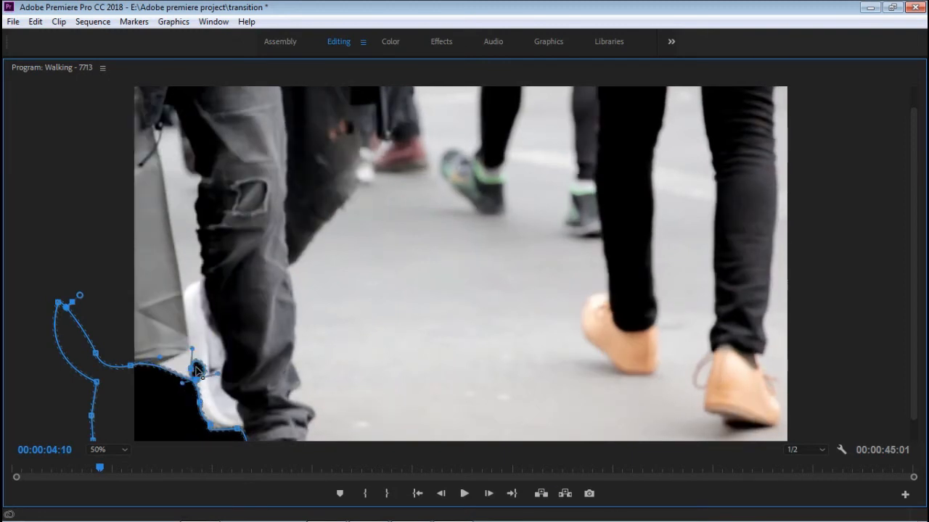
- Fit the mask at 00:00:04:10 below the bag and along the rear white shoe, and save the project
drag(207, 436, 218, 426)
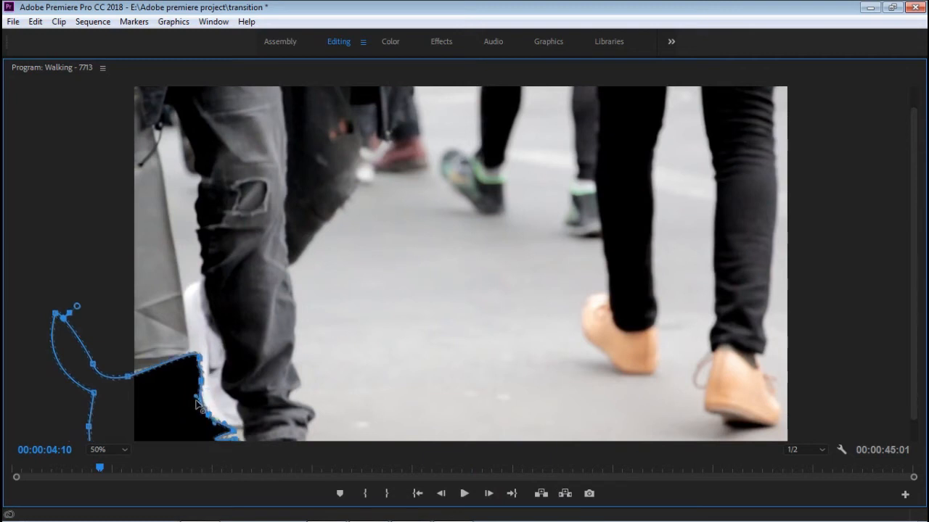
drag(233, 430, 233, 430)
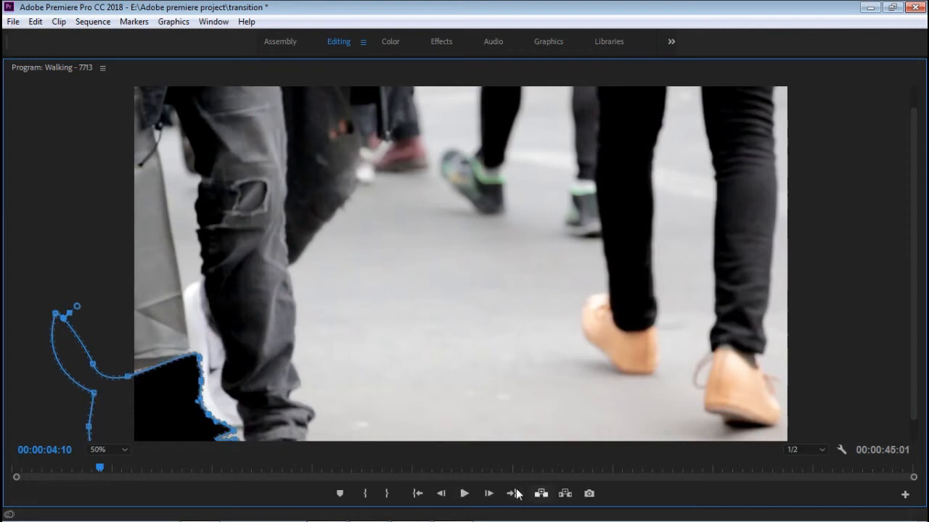
key(ctrl+minus)
key(ctrl+s)
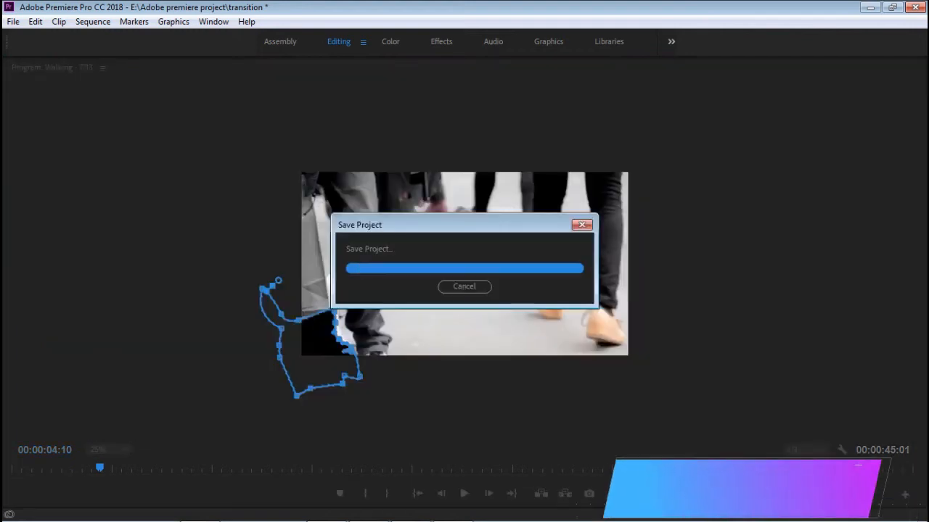
drag(359, 377, 363, 409)
- Advance to 00:00:04:11 and move the mask points forward along the bag's underside and the rear trouser leg
key(Right)
click(120, 451)
click(98, 323)
drag(210, 354, 239, 343)
drag(214, 377, 236, 382)
drag(221, 410, 250, 395)
drag(246, 425, 256, 420)
drag(195, 353, 222, 386)
- Advance frame by frame past 00:00:04:13, fitting the mask to the trouser hem and raising its edge to the bag's underside
key(Right)
key(ctrl+equal)
click(228, 366)
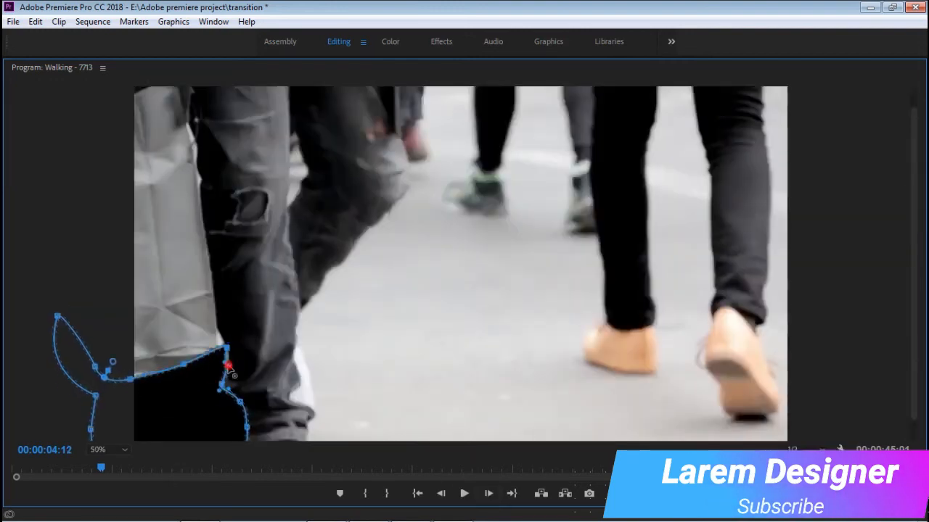
key(Right)
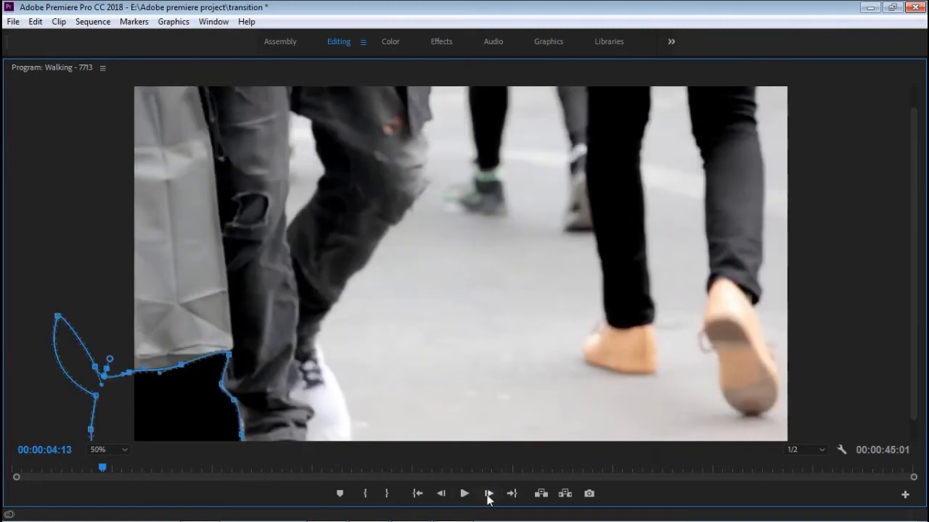
click(489, 494)
drag(181, 365, 177, 344)
- Advance to 00:00:04:17 and adjust the mask's lower point beside the rear trouser hem
click(488, 494)
click(488, 494)
click(487, 495)
drag(241, 434, 246, 441)
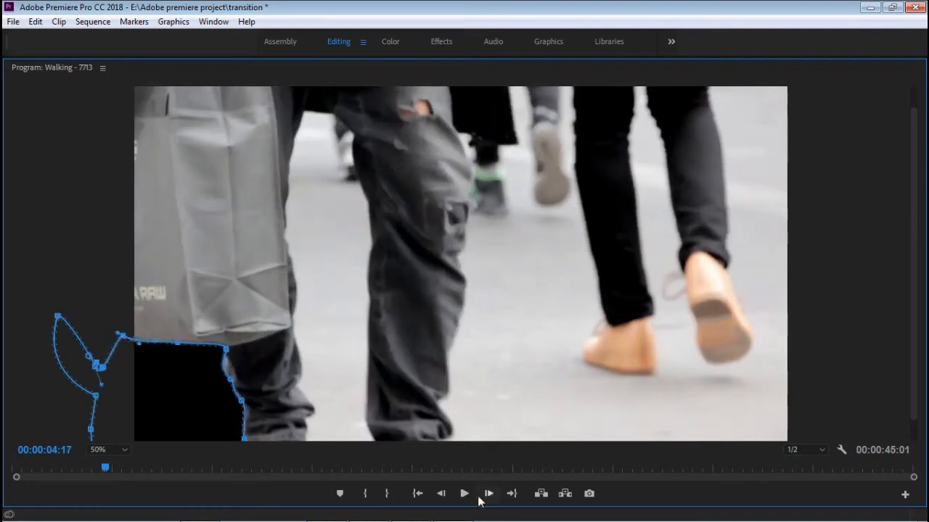
- Advance to 00:00:04:20, fitting the mask edge under the bag and down the back of the trouser hem
click(488, 494)
click(488, 494)
drag(177, 343, 228, 349)
click(490, 494)
drag(234, 385, 241, 389)
drag(239, 394, 248, 408)
drag(171, 342, 169, 355)
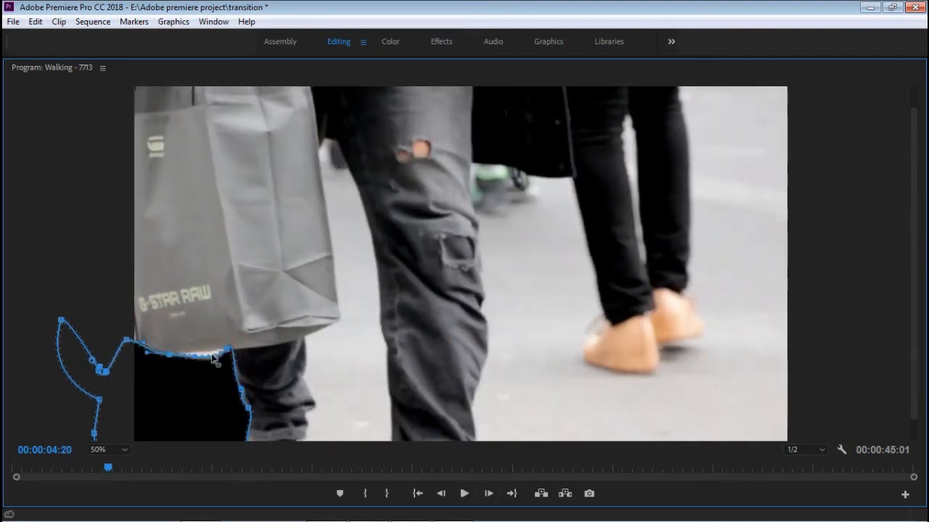
- Reshape the mask at 00:00:04:21 around the bag's lower rear corner, extending it upward behind the bag
click(488, 495)
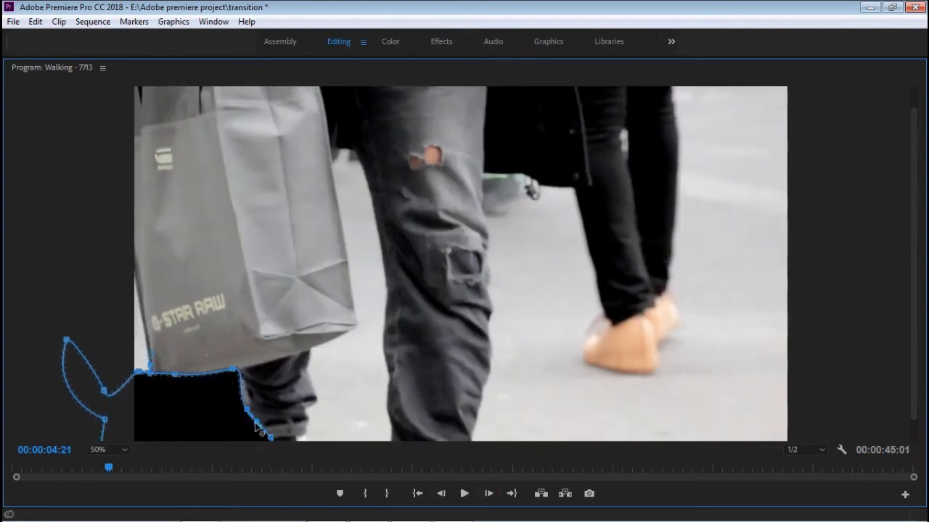
drag(243, 385, 246, 389)
drag(174, 375, 157, 379)
drag(138, 372, 128, 267)
- Advance to 00:00:04:22 and fit the mask to the bag's base and rear edge, with its upper point raised
key(Right)
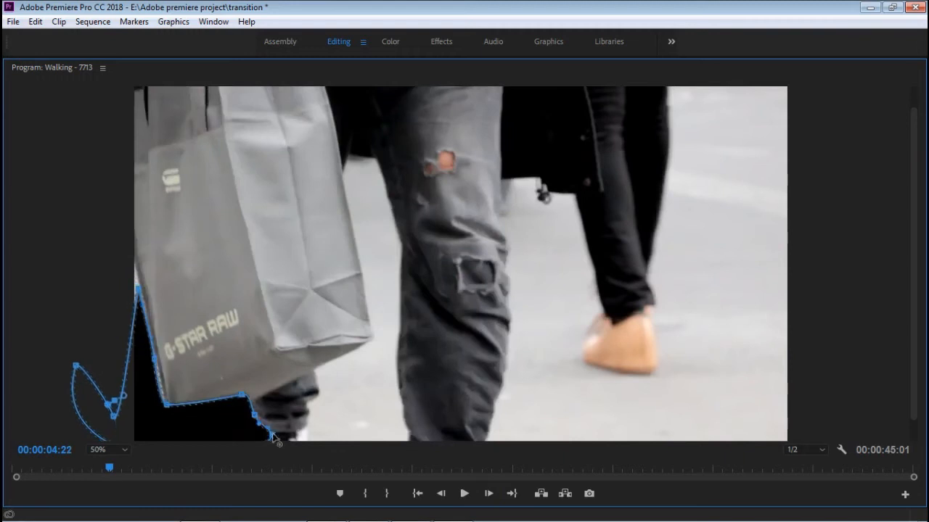
drag(167, 405, 172, 411)
drag(242, 396, 246, 401)
drag(139, 289, 135, 243)
- Advance to 00:00:04:23, lower the mask to the bag's base, and raise its upper point along the bag's rear edge
key(Right)
drag(209, 412, 224, 466)
scroll(184, 423, down, 1)
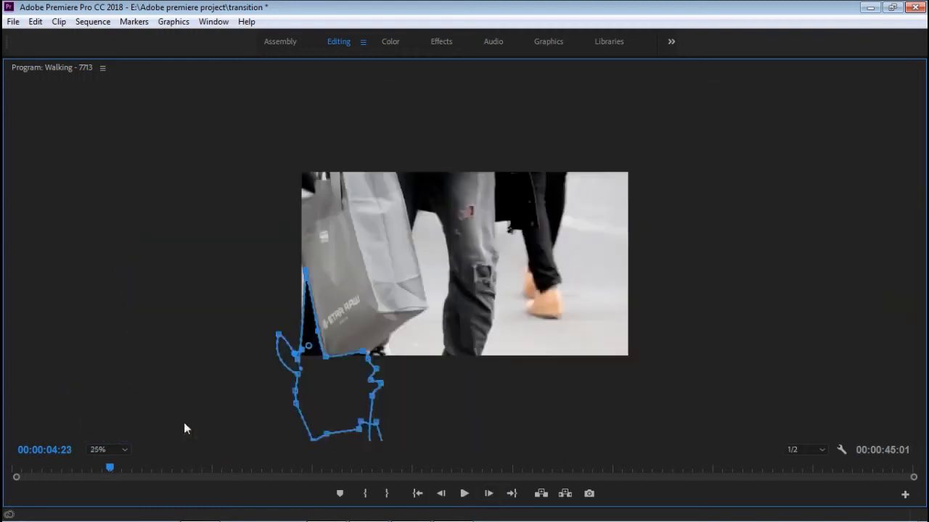
drag(307, 276, 301, 253)
- Shift the mask behind the bag on the next frame and extend its upper points to above the picture
key(Right)
drag(355, 379, 317, 392)
drag(288, 368, 303, 229)
drag(261, 267, 301, 182)
drag(262, 362, 309, 153)
- Advance past 00:00:05:00 and fit the mask to the bag's upper rear corner and base
click(488, 494)
scroll(135, 340, up, 1)
key(Right)
scroll(142, 216, down, 1)
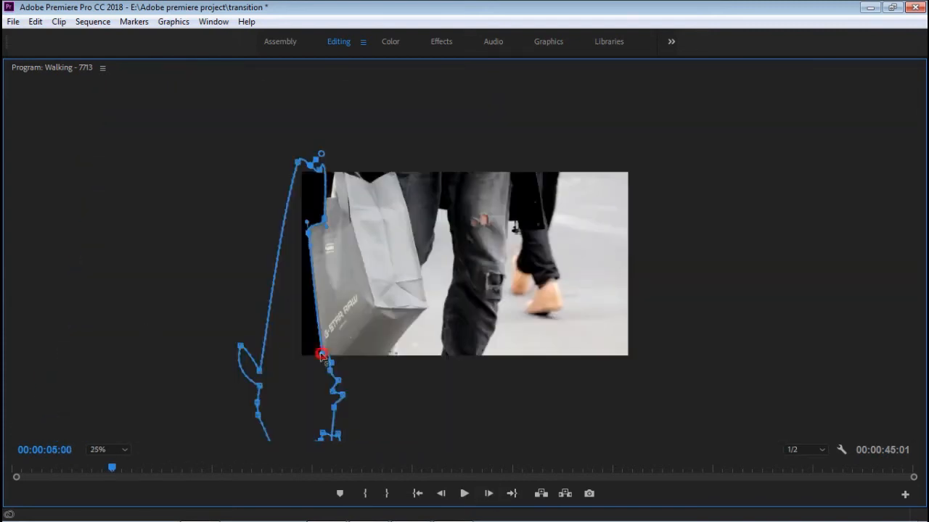
click(489, 494)
mouse_move(306, 234)
mouse_down()
mouse_move(309, 221)
mouse_move(328, 215)
mouse_move(312, 224)
mouse_up()
drag(319, 356, 322, 357)
- Continue to 00:00:05:03, fitting the mask to the bag's top corner, handle and lower rear edge
key(Right)
drag(316, 172, 325, 165)
drag(327, 215, 331, 217)
drag(320, 356, 311, 359)
click(488, 494)
drag(306, 222, 312, 221)
drag(324, 164, 341, 166)
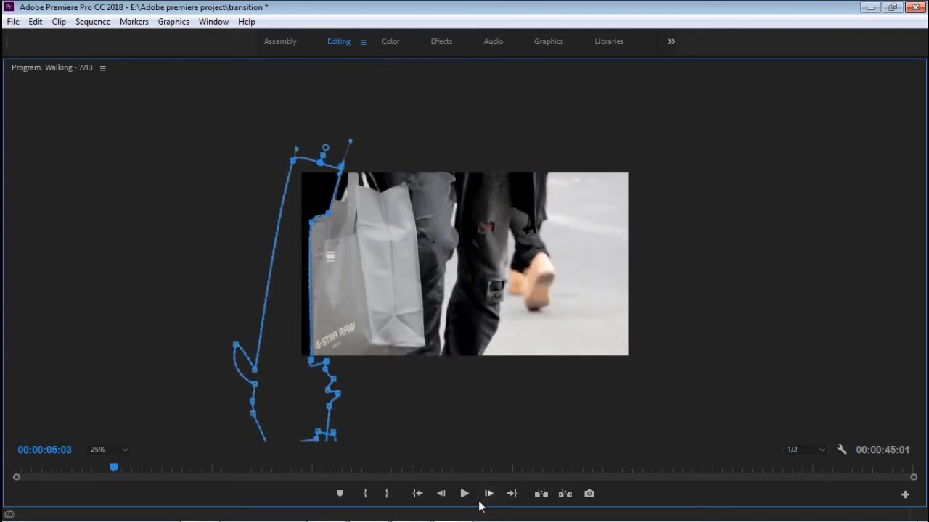
- Advance to 00:00:05:05 and fit the mask to the bag's rear edge, top corner and the area behind the handle
click(488, 494)
click(488, 494)
mouse_move(305, 376)
mouse_down()
mouse_move(292, 375)
mouse_move(301, 380)
mouse_up()
key(shift+z)
drag(203, 175, 176, 169)
drag(239, 185, 218, 159)
- Adjust the mask's position and its edge at the bag's top corner through frames 00:00:05:06 and 00:00:05:07
click(488, 494)
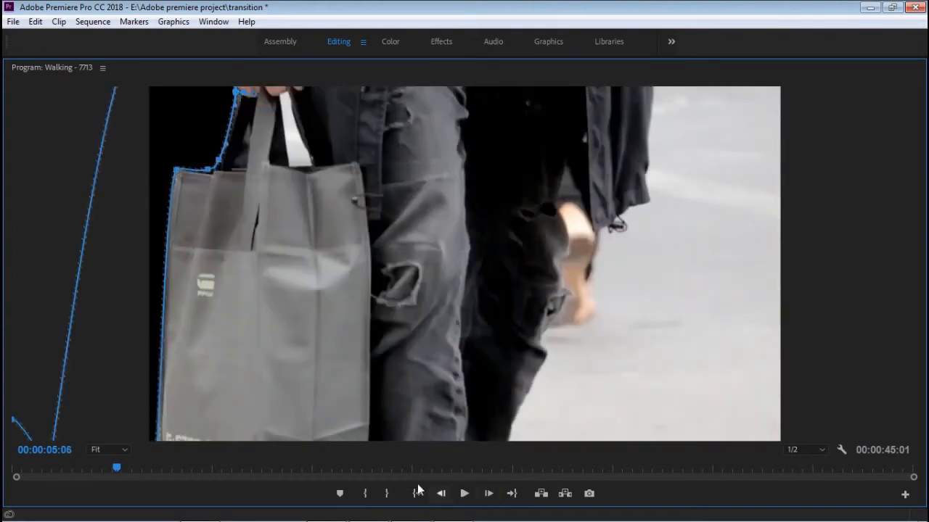
key(ctrl+minus)
drag(277, 388, 273, 385)
click(488, 494)
mouse_move(313, 221)
mouse_down()
mouse_move(321, 225)
mouse_move(305, 223)
mouse_up()
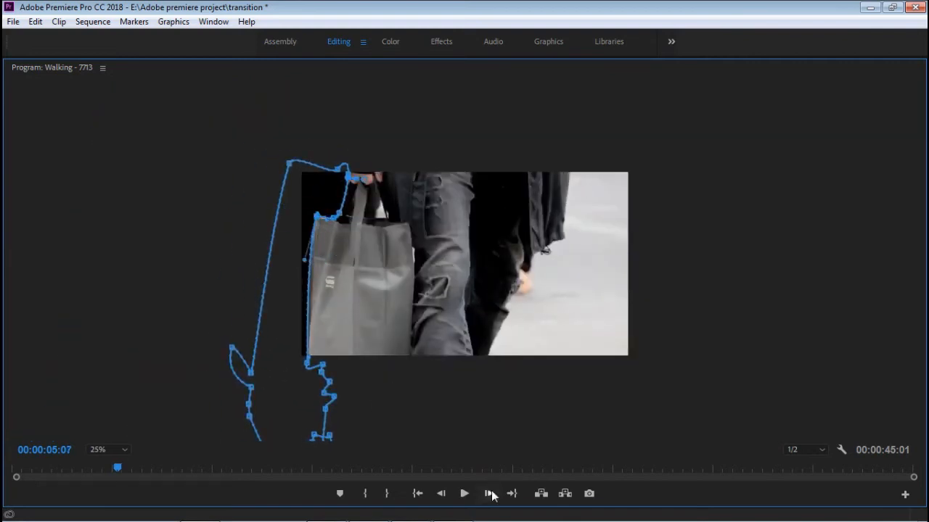
- Advance to 00:00:05:08 and refine the mask curve around the bag's upper rear corner
click(489, 493)
key(ctrl+equal)
drag(190, 178, 193, 333)
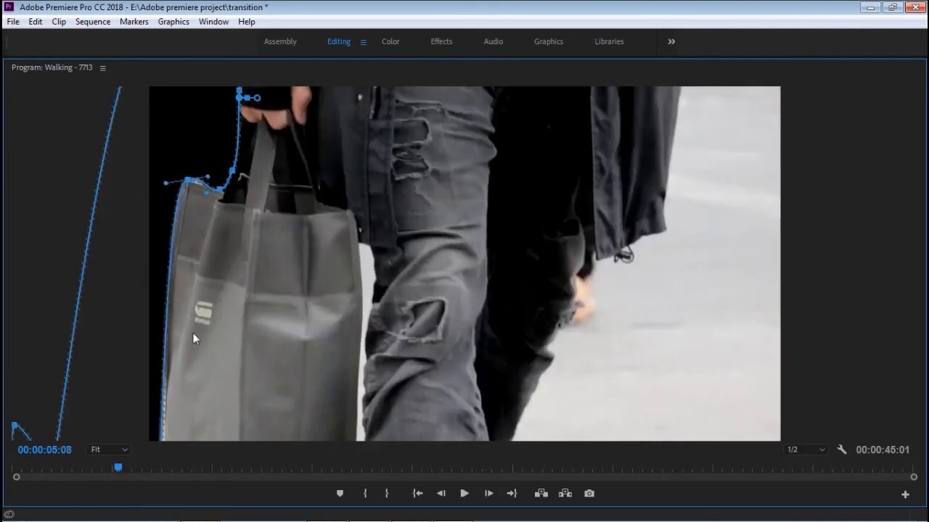
- Advance to 00:00:05:10 and adjust the mask along the bag's rear edge and behind the hand
key(ctrl+minus)
key(Right)
key(Right)
drag(311, 326, 313, 326)
drag(358, 222, 348, 150)
- Reshape the mask at 00:00:05:11 along the bag's top corner, rear edge and base
key(Right)
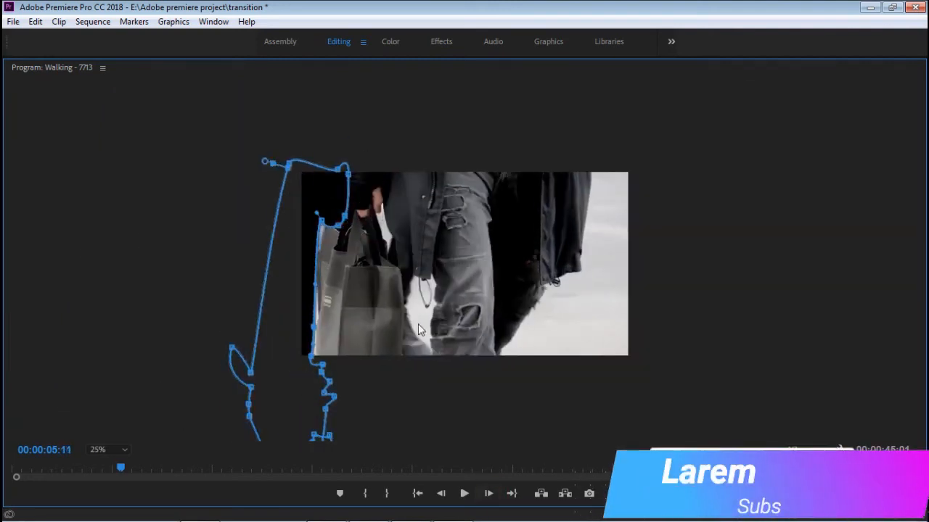
key(ctrl+equal)
drag(216, 191, 197, 184)
drag(172, 383, 180, 361)
drag(168, 439, 166, 441)
key(ctrl+minus)
drag(310, 356, 314, 357)
- Advance through 00:00:05:12 to 00:00:05:13 and adjust the mask beside the bag's upper rear corner
key(Right)
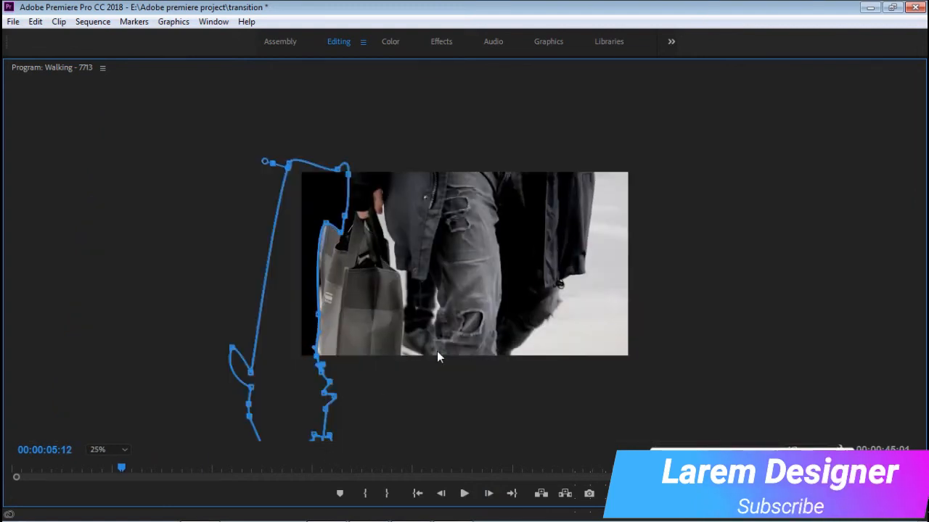
key(ctrl+equal)
click(489, 493)
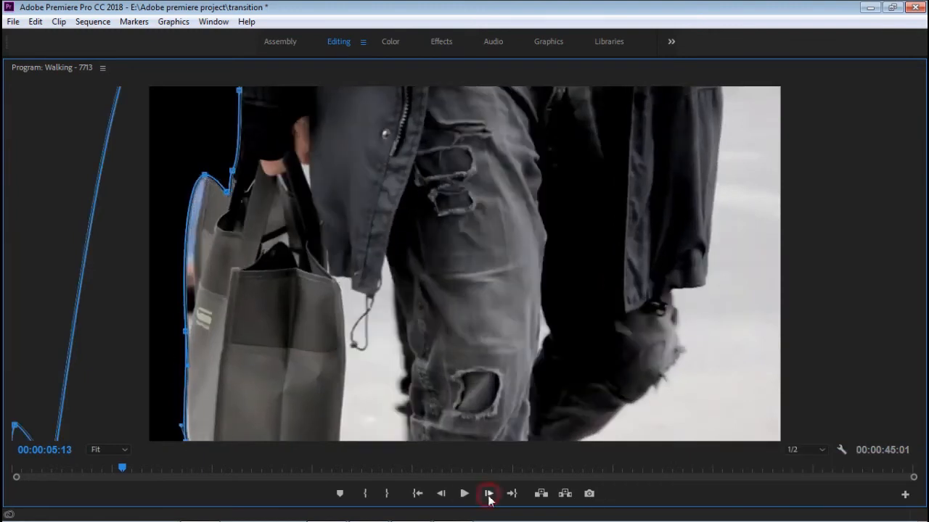
drag(224, 195, 214, 152)
- Continue to 00:00:05:15, tightening the mask along the bag's rear edge and moving its lower points below the picture
click(489, 494)
drag(195, 299, 204, 273)
drag(186, 331, 188, 329)
key(ctrl+minus)
drag(320, 359, 327, 360)
drag(320, 352, 331, 403)
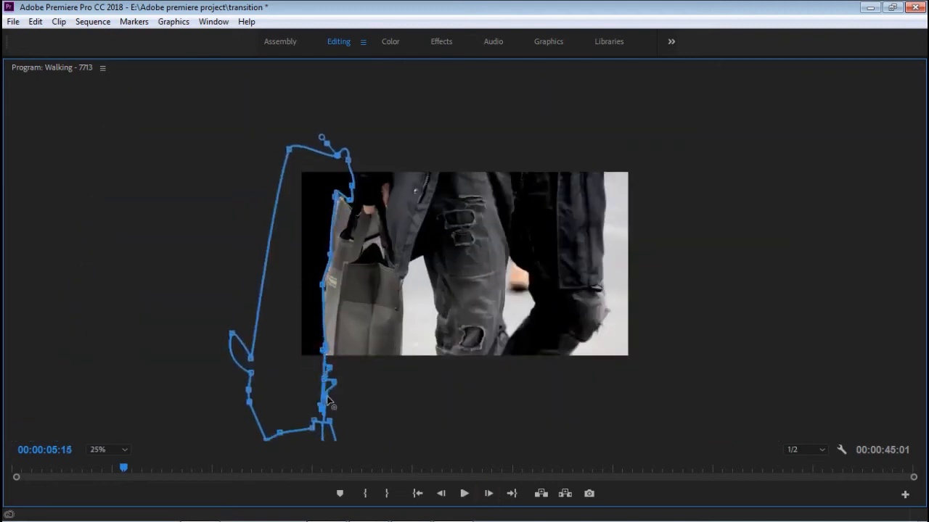
- Step back and forth through the frames around 00:00:05:17 and align the mask with the bag's rear edge
click(487, 494)
click(487, 494)
click(488, 494)
key(Left)
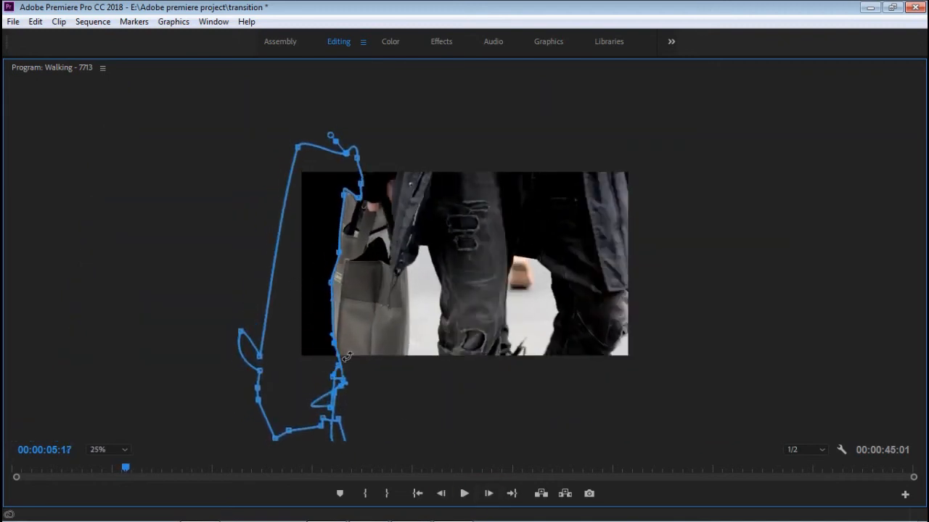
key(Right)
key(Right)
key(Right)
key(Left)
drag(333, 279, 346, 298)
- Advance to the next frame, shift the mask with the bag, and move a lower point outside the picture
click(484, 494)
drag(339, 190, 344, 194)
drag(343, 369, 296, 377)
- Fit the mask at 00:00:05:21 to the bag's rear edge, base and the sleeve above the hand
click(485, 494)
drag(351, 252, 355, 269)
drag(345, 284, 347, 311)
drag(341, 364, 342, 369)
drag(373, 212, 382, 228)
- Advance to 00:00:05:22, reposition the mask behind the bag, and move its upper rear corner outside the picture
click(486, 494)
drag(355, 197, 333, 236)
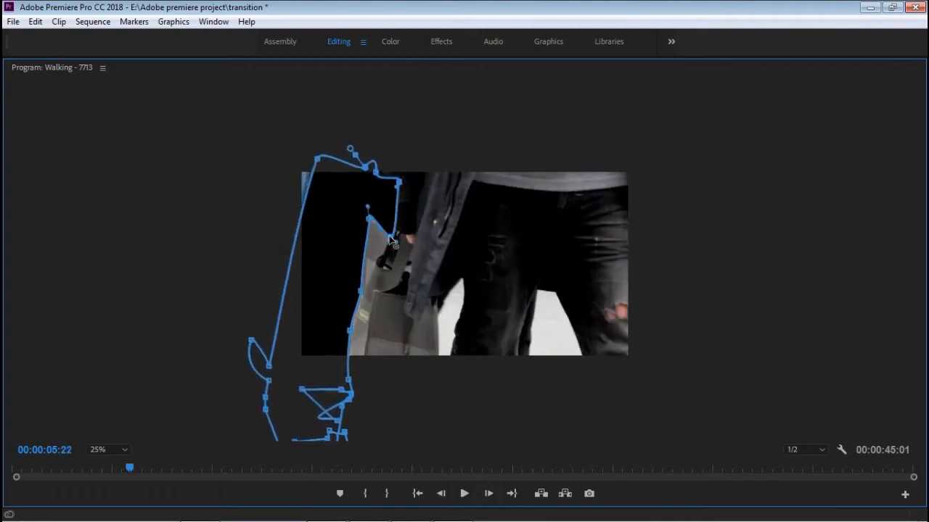
drag(317, 158, 293, 143)
- Advance to 00:00:05:23, fit the mask to the bag and hand, and raise its top edge above the picture
click(441, 493)
click(486, 496)
click(486, 496)
drag(333, 227, 341, 243)
drag(365, 311, 357, 358)
drag(401, 241, 399, 245)
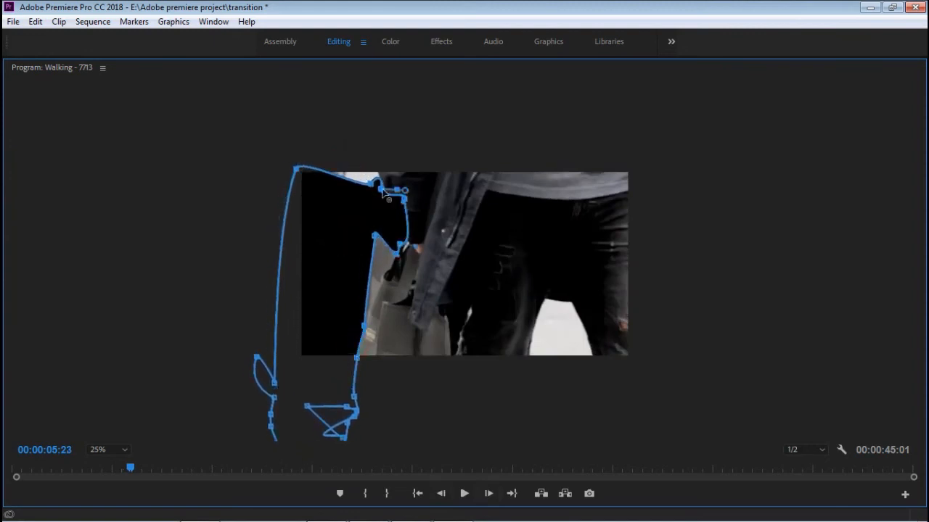
drag(370, 184, 361, 139)
- Move the mask with the bag at 00:00:05:24, adjusting its sleeve edge and enlarging its upper rear corner outward
click(488, 493)
drag(332, 276, 340, 293)
drag(410, 215, 402, 218)
drag(368, 156, 376, 154)
drag(303, 185, 253, 136)
- Advance to 00:00:06:00, shift the mask toward the bag, and fit its edge along the sleeve
click(489, 493)
drag(352, 257, 391, 282)
click(412, 272)
drag(399, 210, 405, 194)
drag(381, 164, 392, 159)
- Fit the mask to the hand, cuff and sleeve through frames 00:00:06:01 and 00:00:06:02, following the bag
click(488, 494)
drag(392, 265, 429, 247)
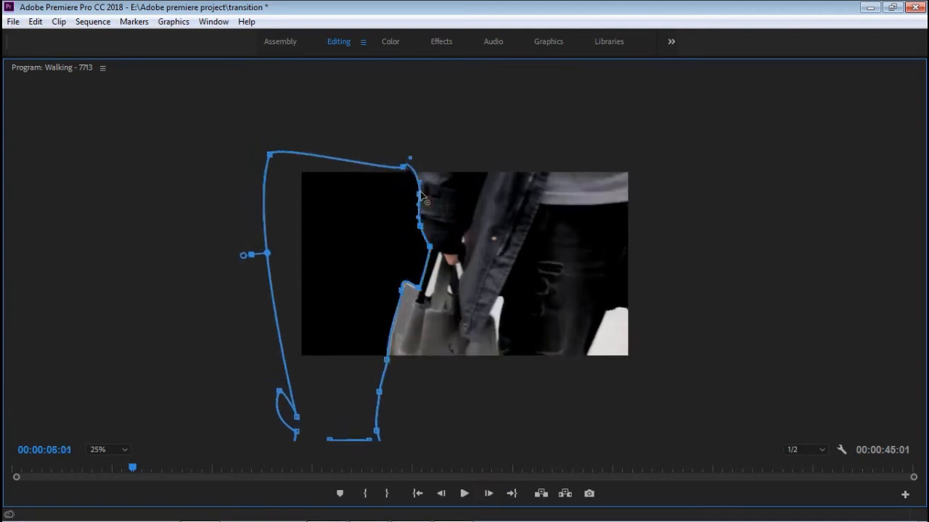
click(488, 493)
drag(346, 282, 359, 295)
drag(442, 260, 448, 247)
drag(433, 239, 439, 232)
drag(416, 180, 423, 167)
- Shift the mask with the bag at 00:00:06:03, save the project, and fit its edge to the hand and sleeve
click(489, 493)
drag(384, 260, 392, 269)
key(ctrl+s)
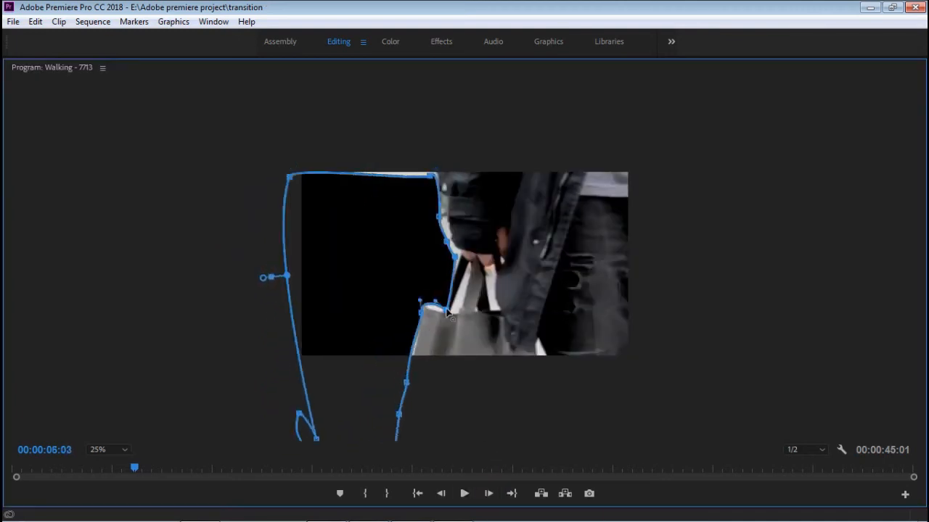
drag(455, 257, 461, 253)
drag(446, 242, 453, 235)
drag(439, 216, 447, 209)
drag(431, 176, 442, 162)
- Reposition the mask at 00:00:06:04, move its rear points far outside the picture, and fit the bag edge
click(488, 493)
drag(386, 327, 396, 333)
drag(299, 183, 287, 153)
drag(309, 420, 210, 422)
drag(324, 440, 151, 344)
drag(434, 314, 430, 316)
drag(417, 388, 420, 388)
- Advance to 00:00:06:05, shift the mask with the bag, fit it to the hand, and raise its upper sleeve point above the picture
click(488, 494)
drag(396, 289, 404, 294)
drag(464, 316, 473, 317)
drag(479, 265, 488, 256)
drag(472, 248, 478, 243)
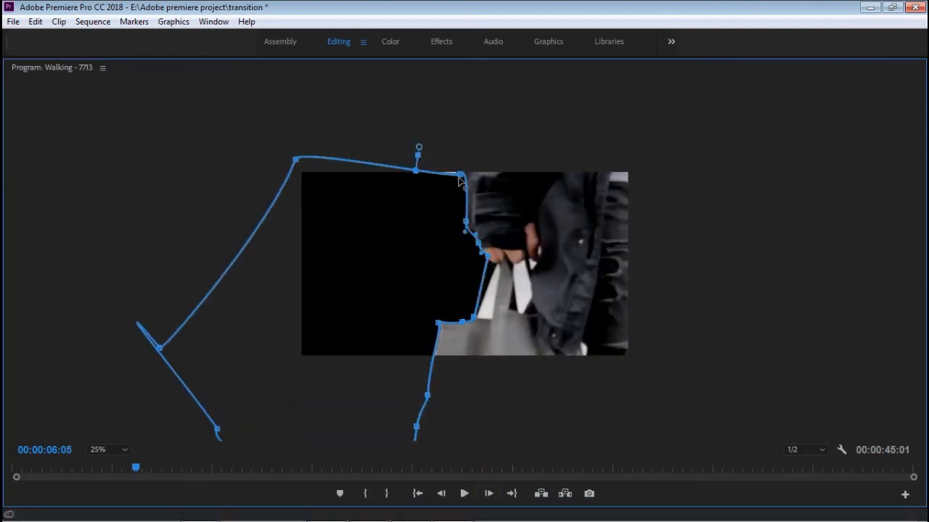
drag(459, 179, 460, 160)
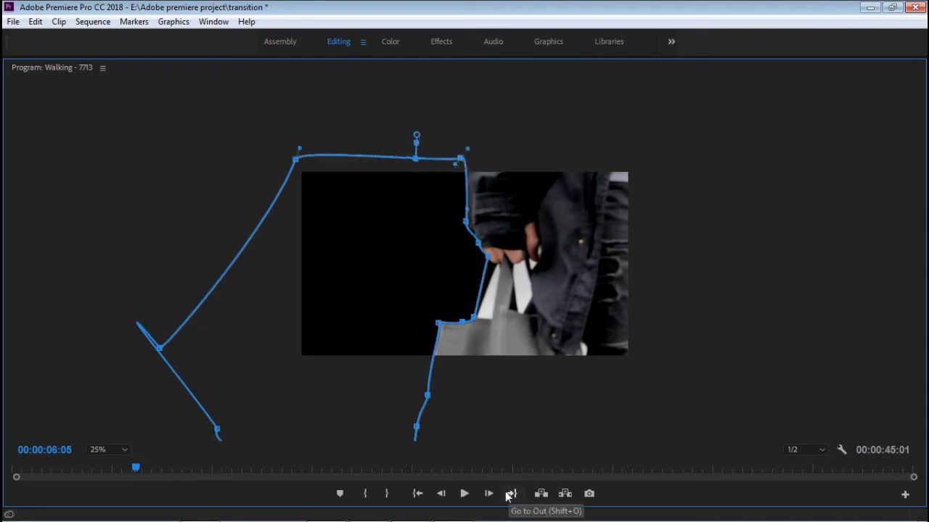
- Shift the mask toward the bag at 00:00:06:06, and fit its edge to the hand, cuff and sleeve
click(494, 493)
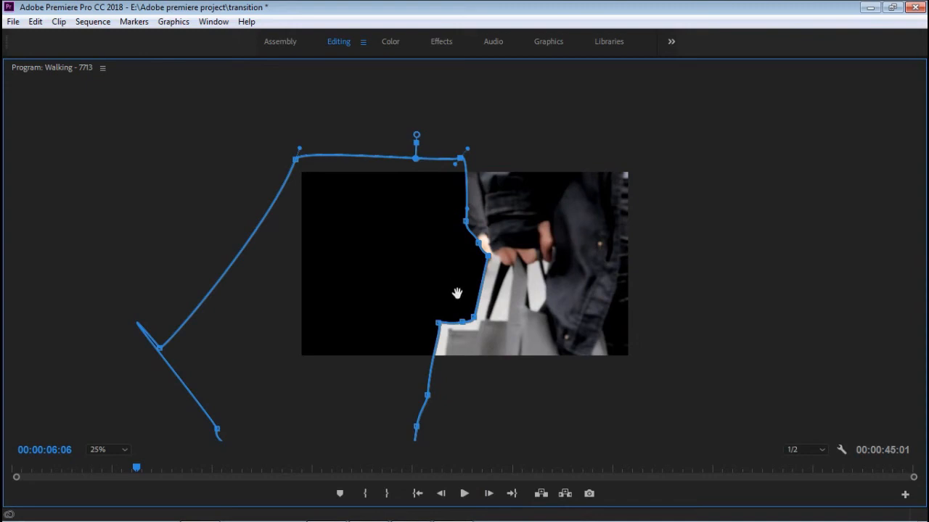
drag(442, 401, 441, 402)
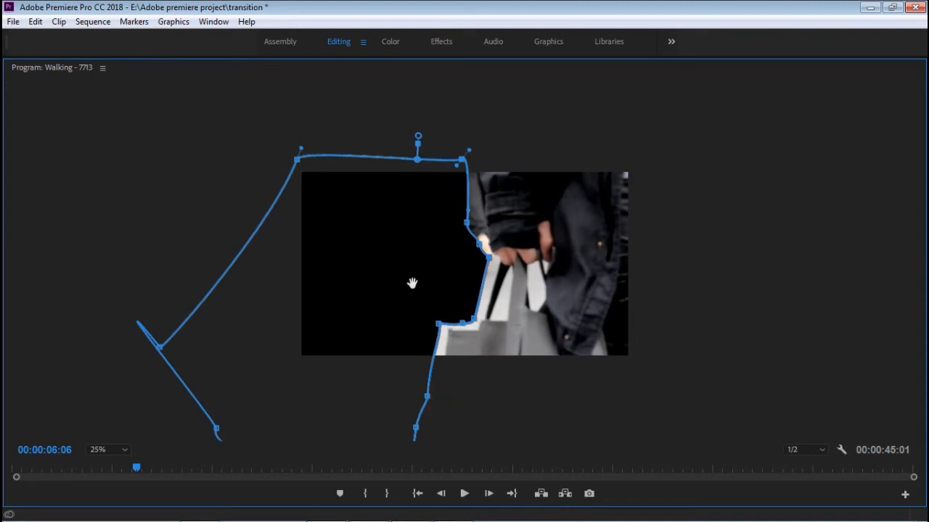
key(ctrl+z)
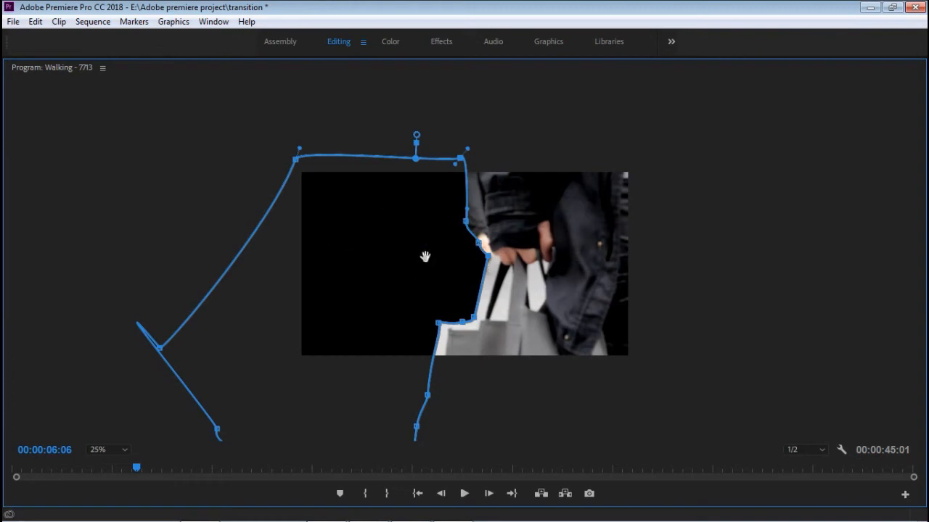
mouse_move(408, 254)
mouse_down()
mouse_move(416, 255)
mouse_move(342, 254)
mouse_move(402, 251)
mouse_move(416, 261)
mouse_up()
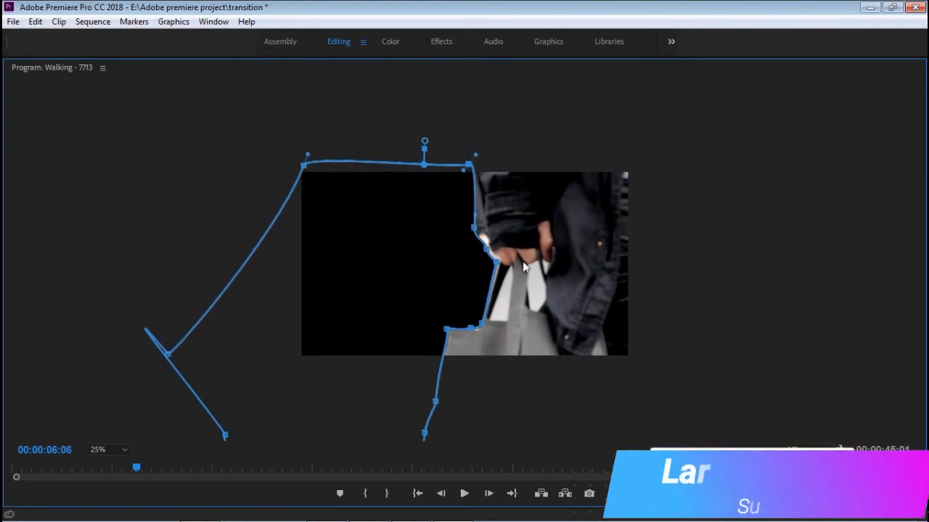
drag(496, 262, 499, 262)
click(485, 253)
drag(475, 231, 471, 188)
click(440, 366)
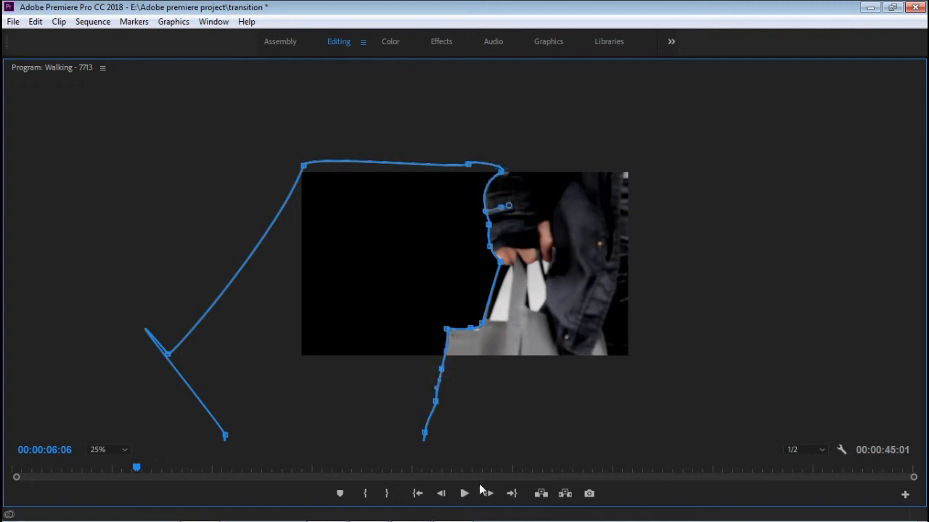
- Reposition the mask at 00:00:06:07, fit its edge to the hand and sleeve, and lift its upper points above the picture
click(483, 495)
drag(429, 281, 443, 293)
drag(509, 276, 508, 268)
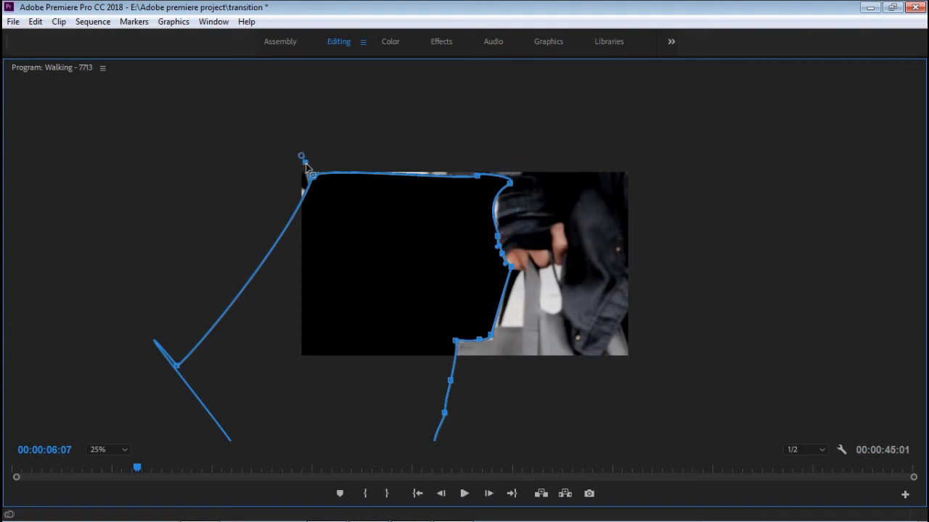
drag(511, 185, 519, 172)
drag(462, 169, 460, 168)
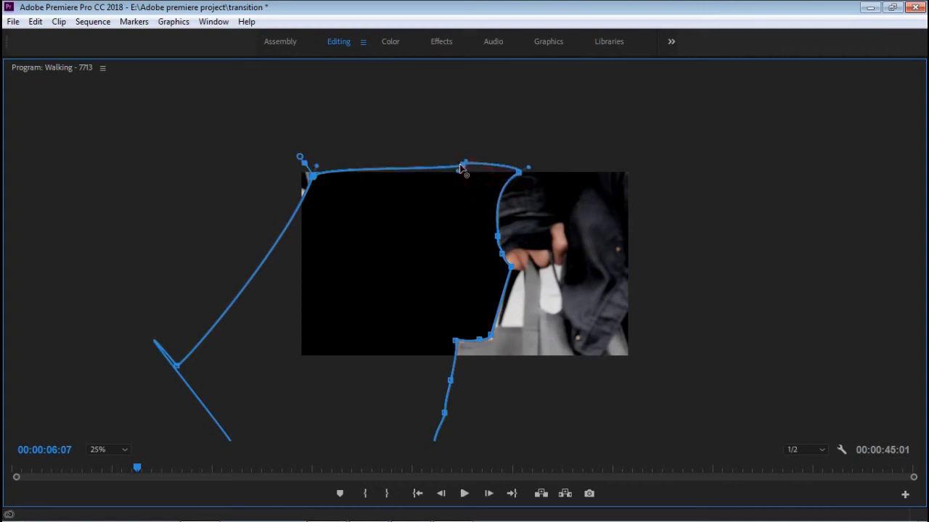
drag(311, 177, 299, 159)
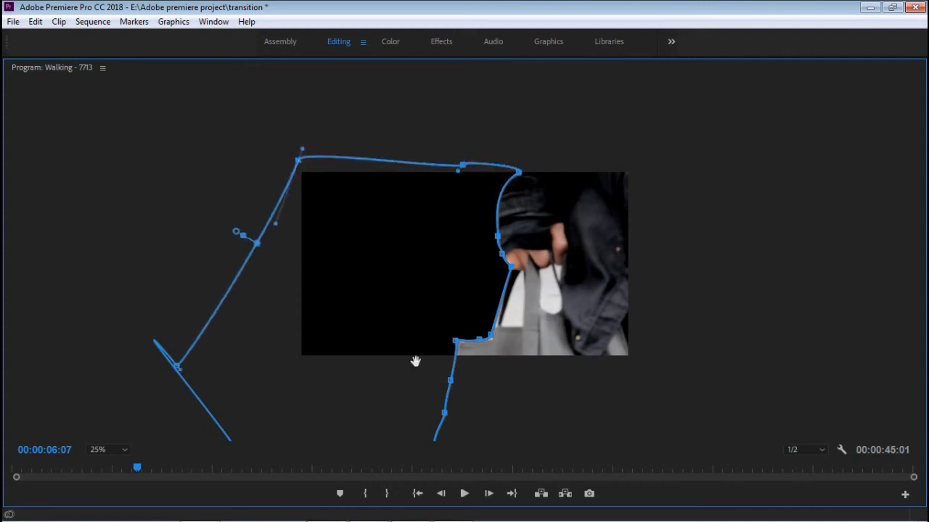
- Advance to 00:00:06:08 and fit the mask edge along the sleeve, hand and bag
click(488, 494)
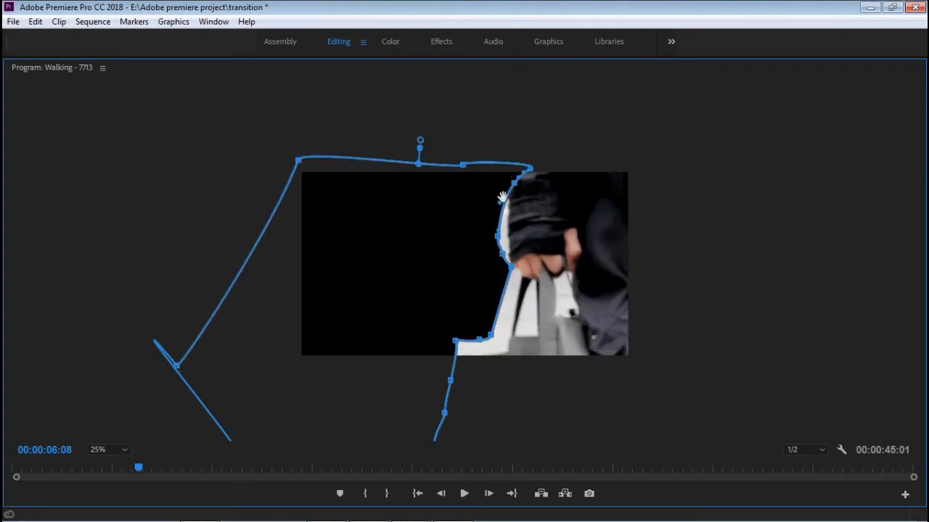
drag(512, 190, 507, 238)
drag(502, 253, 508, 259)
drag(511, 267, 522, 273)
drag(491, 335, 487, 370)
- Fit the mask to the bag and sleeve on the following frame, moving its upper points beyond the picture's top edge
key(Right)
drag(479, 313, 491, 328)
drag(542, 183, 512, 155)
drag(475, 180, 388, 128)
mouse_move(521, 198)
mouse_down()
mouse_move(507, 204)
mouse_move(519, 210)
mouse_up()
drag(522, 225, 518, 255)
- Advance one frame and move the mask's bag, hand and sleeve points to follow the walking man
click(488, 493)
drag(534, 290, 547, 307)
drag(522, 351, 542, 371)
mouse_move(520, 275)
mouse_down()
mouse_move(529, 292)
mouse_move(529, 276)
mouse_up()
drag(519, 256, 523, 174)
- Follow the bag edge with the mask over the next two frames, pulling its upper and rear points outside the picture
click(487, 492)
drag(548, 306, 546, 338)
drag(543, 370, 556, 372)
drag(547, 338, 541, 329)
click(489, 493)
drag(529, 174, 535, 148)
drag(300, 195, 275, 152)
- Continue frame by frame, adjusting the mask edge on the man and extending the mask past the picture's upper-left corner
click(489, 493)
drag(557, 320, 559, 340)
click(491, 494)
drag(568, 268, 568, 256)
drag(414, 177, 359, 134)
drag(297, 170, 276, 148)
- Advance one frame and push the mask's upper points toward the man's jacket, undoing the misplaced shift
click(491, 494)
drag(568, 256, 591, 278)
key(ctrl+z)
drag(537, 180, 559, 189)
drag(514, 147, 551, 143)
- Extend the mask's front edge toward the picture's right side on the next frame and move its rear corner farther out
click(488, 493)
drag(558, 309, 579, 310)
drag(633, 358, 633, 363)
drag(320, 155, 244, 135)
drag(447, 228, 452, 228)
key(ctrl+z)
- Finish the mask path at 00:00:06:17 by shifting the mask until it covers the whole picture
click(488, 493)
drag(534, 353, 552, 352)
drag(619, 172, 605, 172)
click(488, 493)
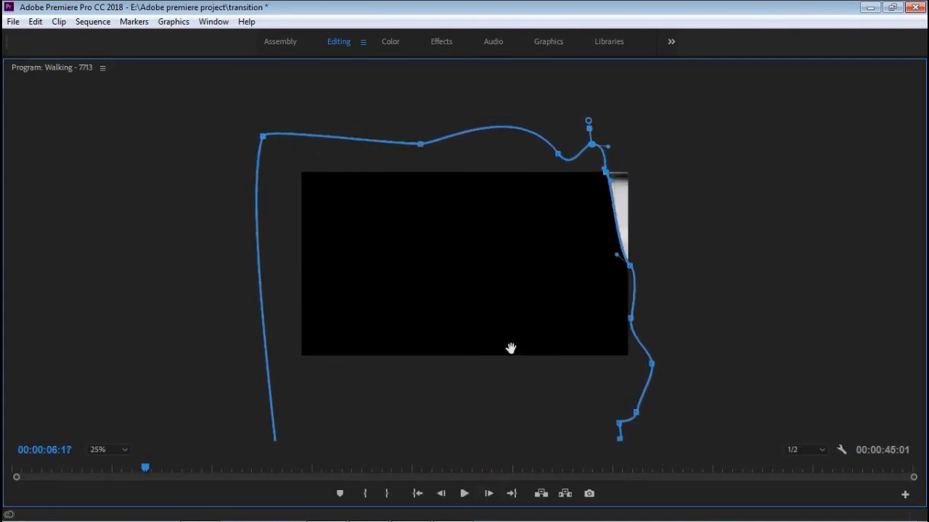
drag(510, 349, 543, 328)
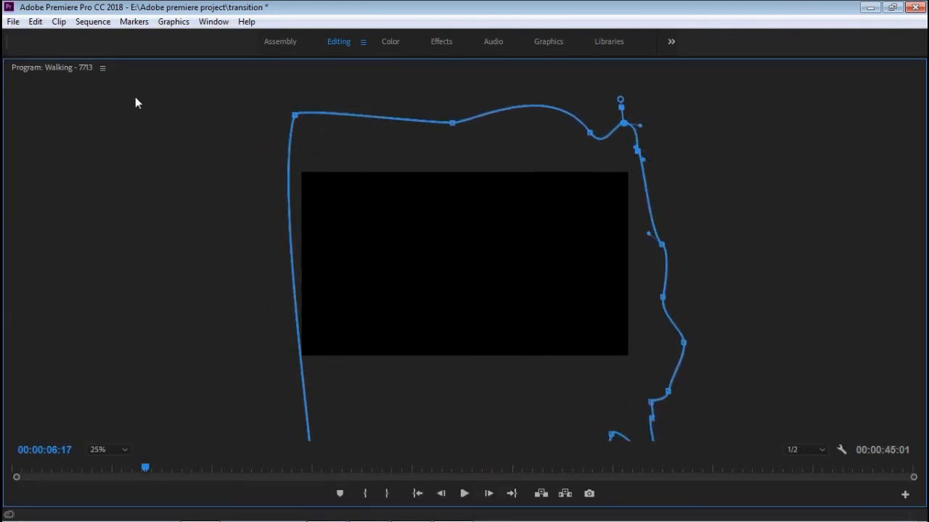
- Move the Walking clip up to V2 and place the Shopping Center clip beneath it at the start of V1
key(grave)
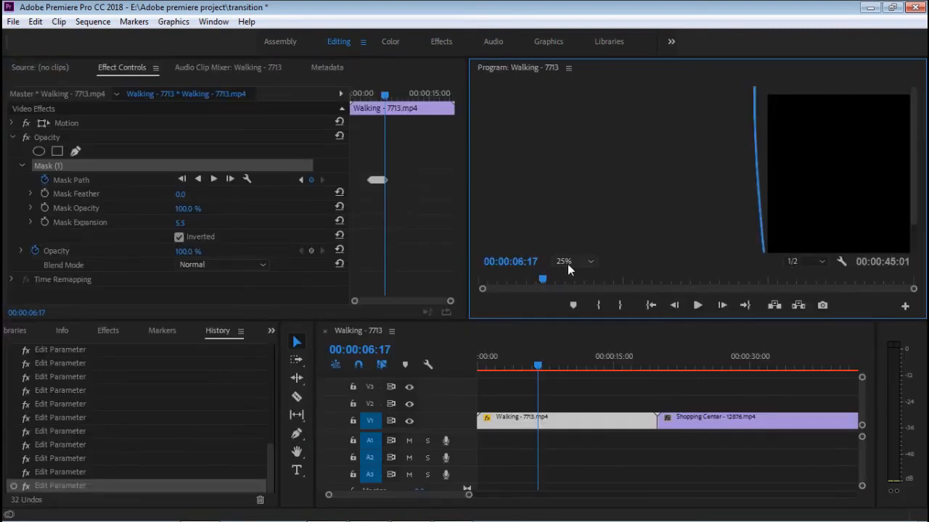
scroll(568, 264, up, 2)
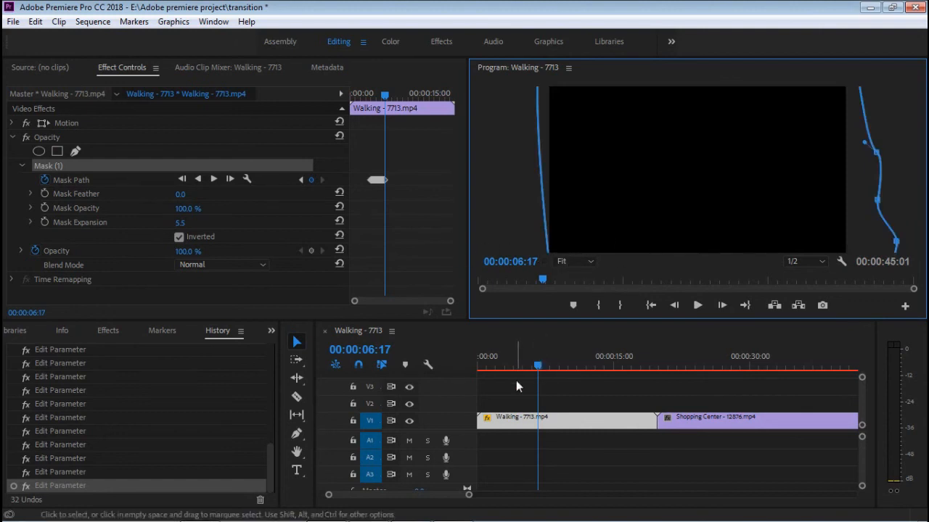
click(517, 421)
drag(516, 421, 520, 404)
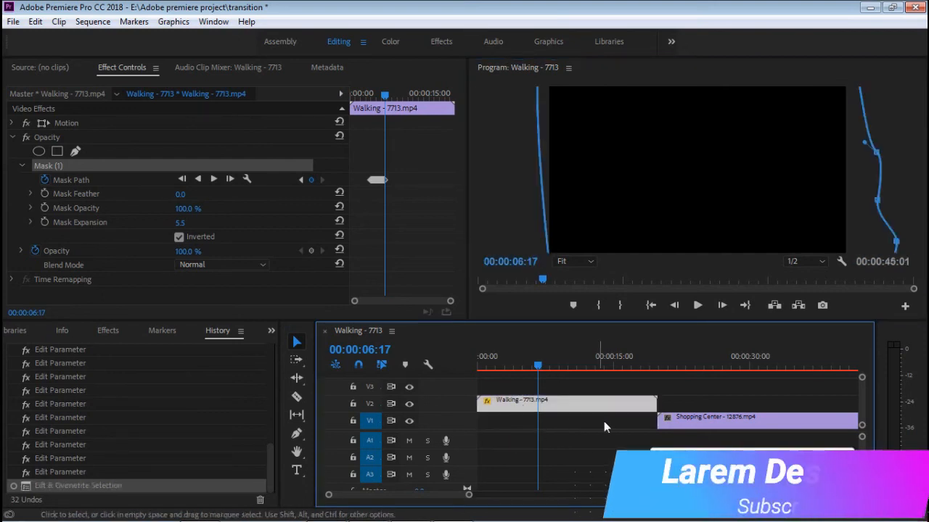
drag(682, 421, 502, 422)
- Scrub and play the stacked clips from the start to check the footage before the masked section
click(480, 370)
drag(480, 370, 518, 368)
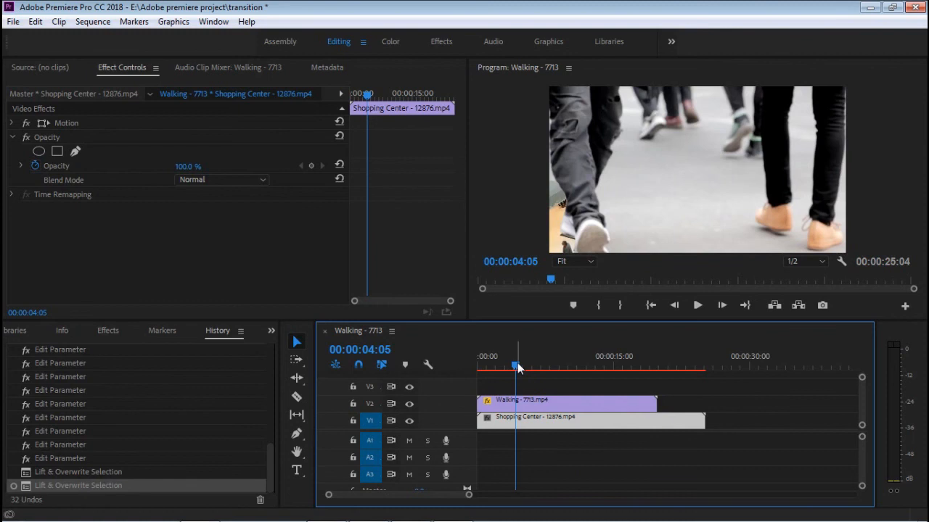
key(Home)
key(Right)
key(Right)
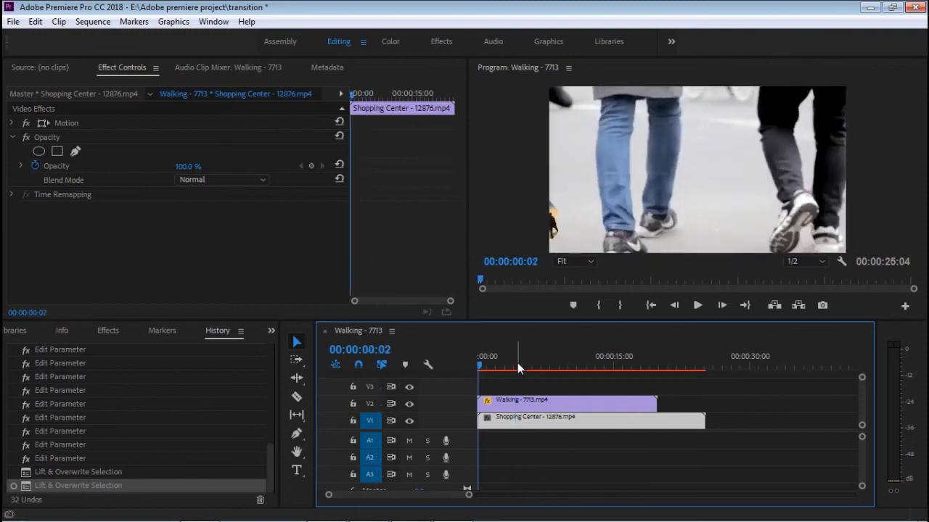
key(space)
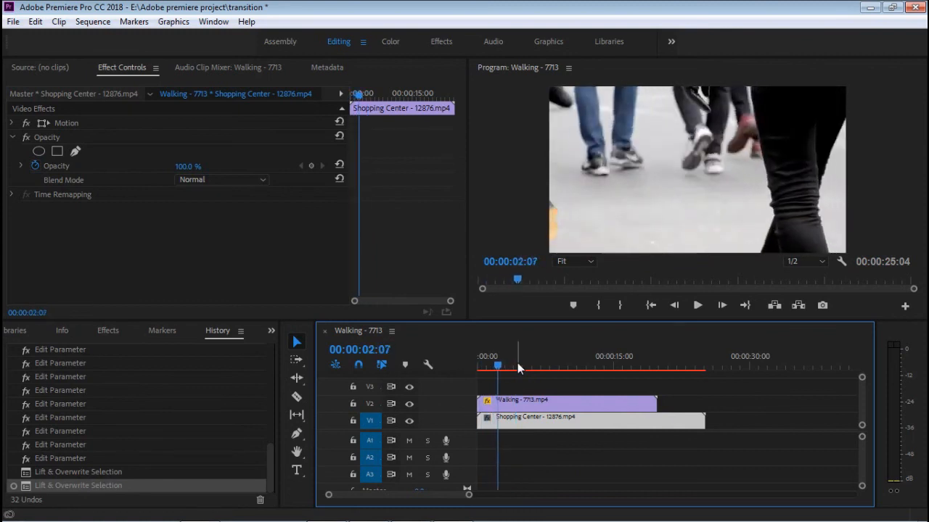
key(space)
- Split the Walking clip on V2 at 00:00:04:03 with the Razor tool
key(Left)
key(Left)
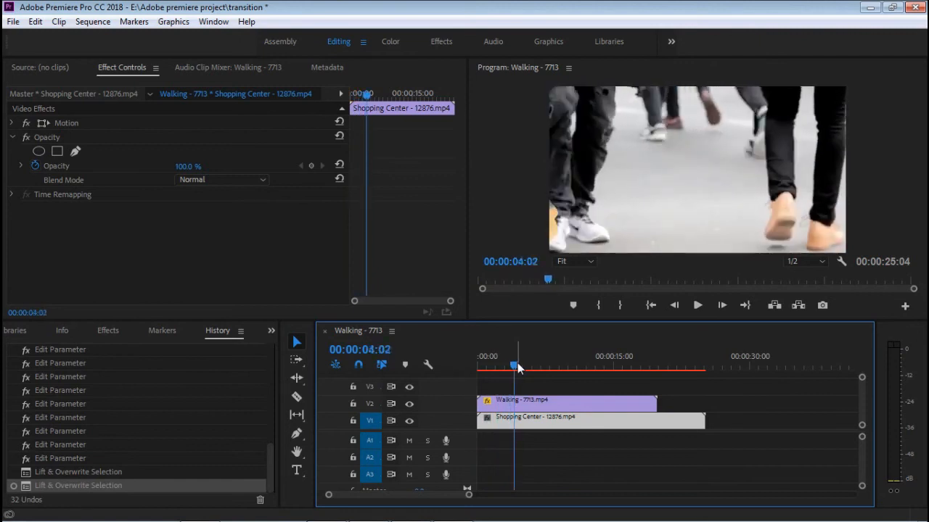
key(Right)
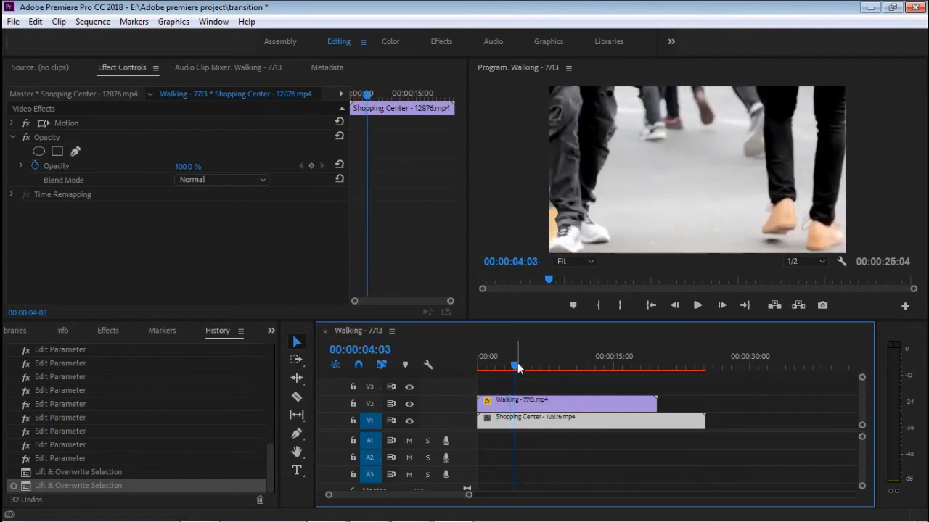
click(515, 417)
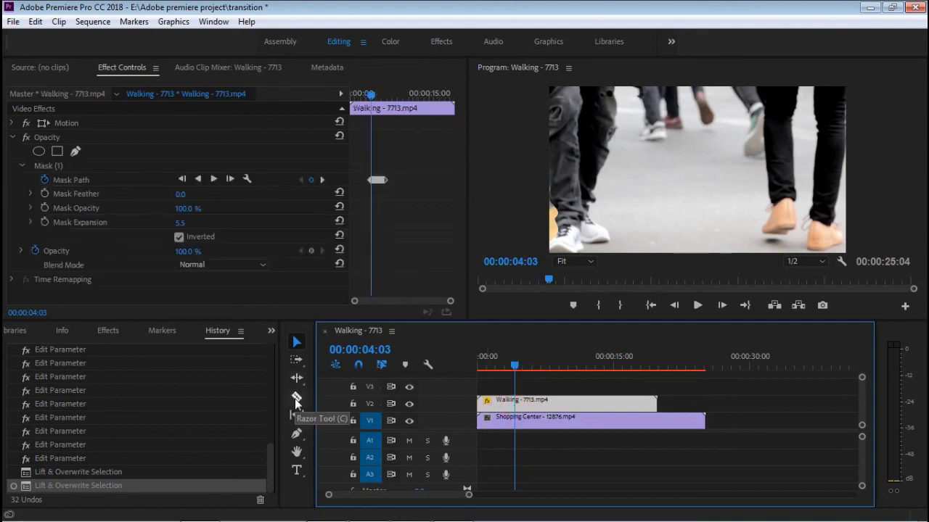
click(294, 398)
click(515, 407)
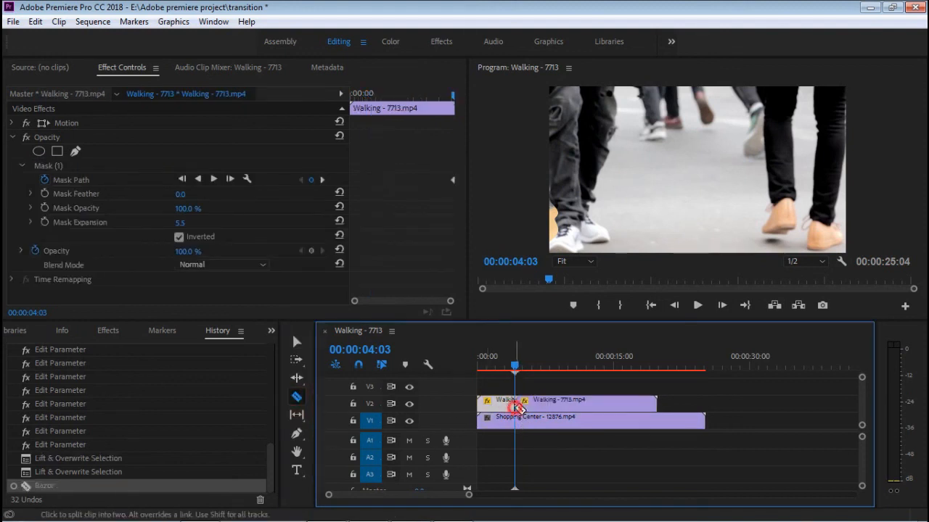
key(v)
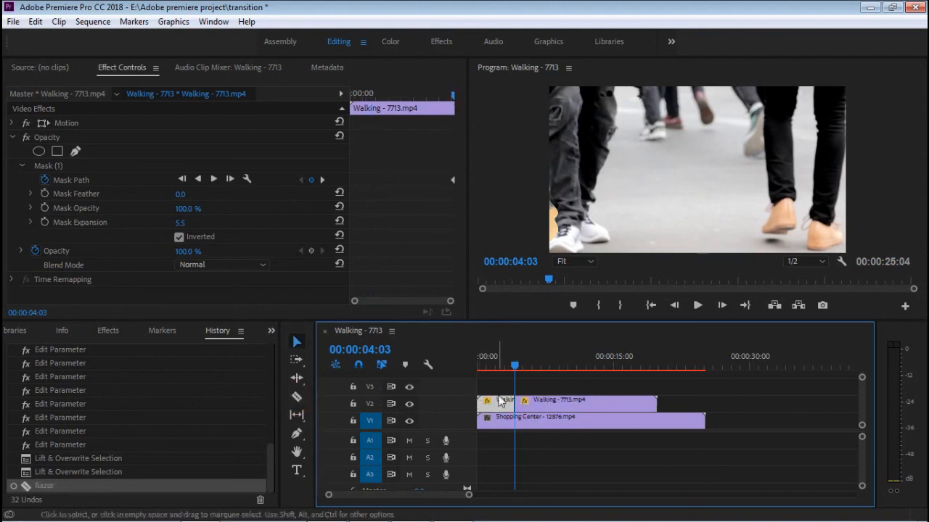
- Delete Mask (1) from the opacity of the Walking clip's first segment
click(499, 385)
click(500, 401)
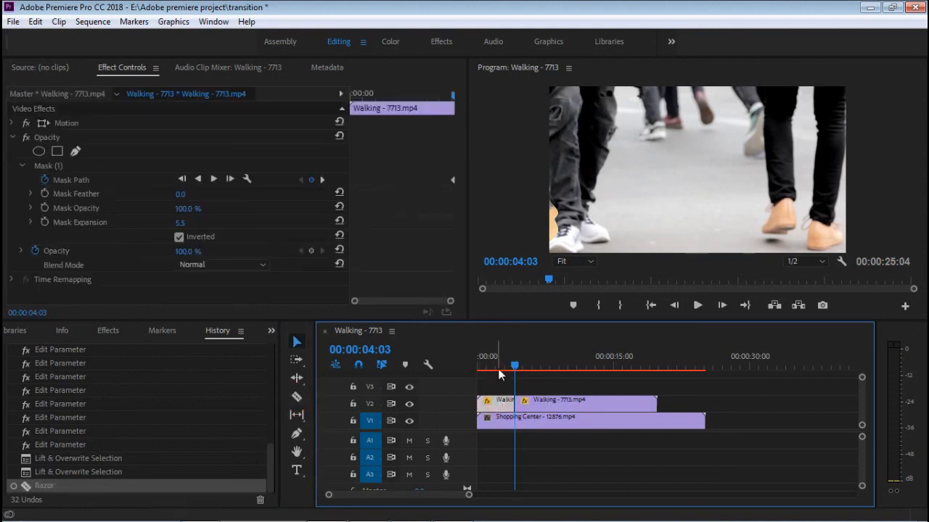
click(498, 367)
click(75, 165)
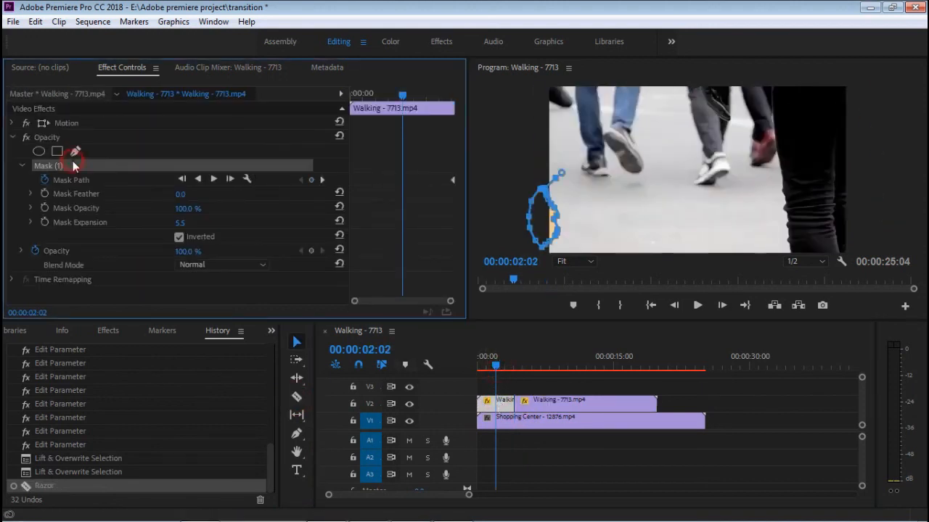
key(Delete)
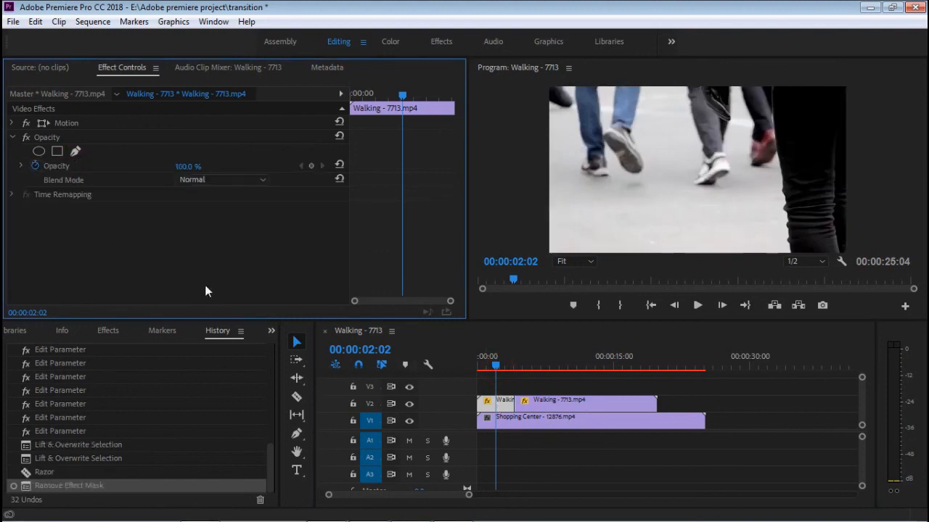
- Play the sequence from the beginning in an enlarged preview to review the transition
drag(499, 360, 465, 368)
key(space)
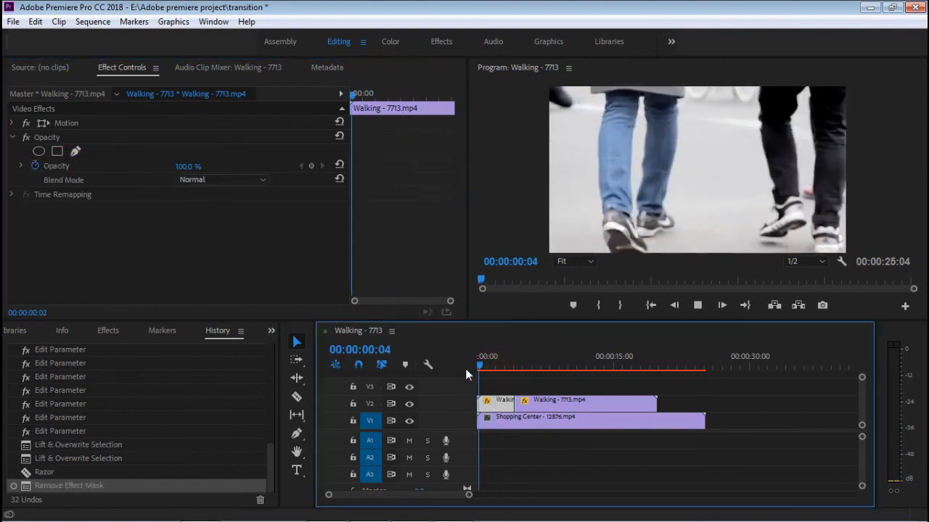
key(space)
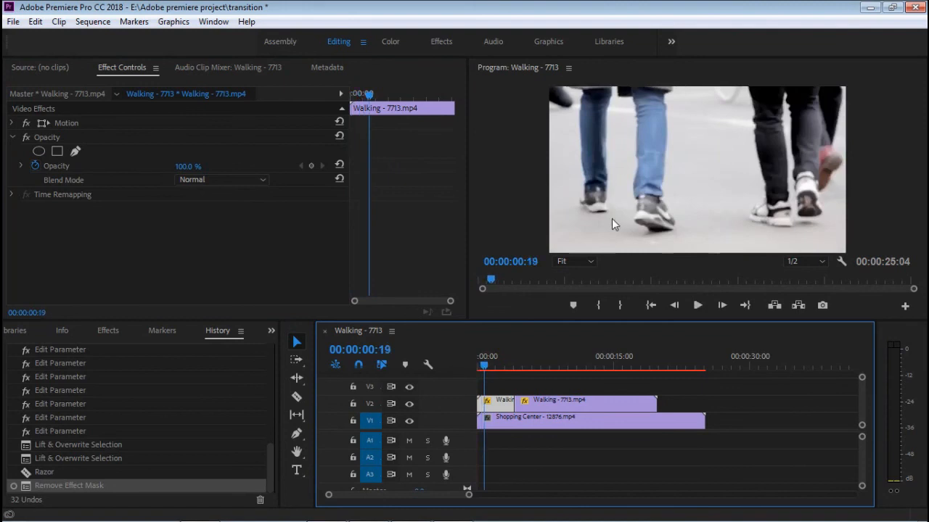
key(grave)
drag(39, 476, 16, 471)
key(space)
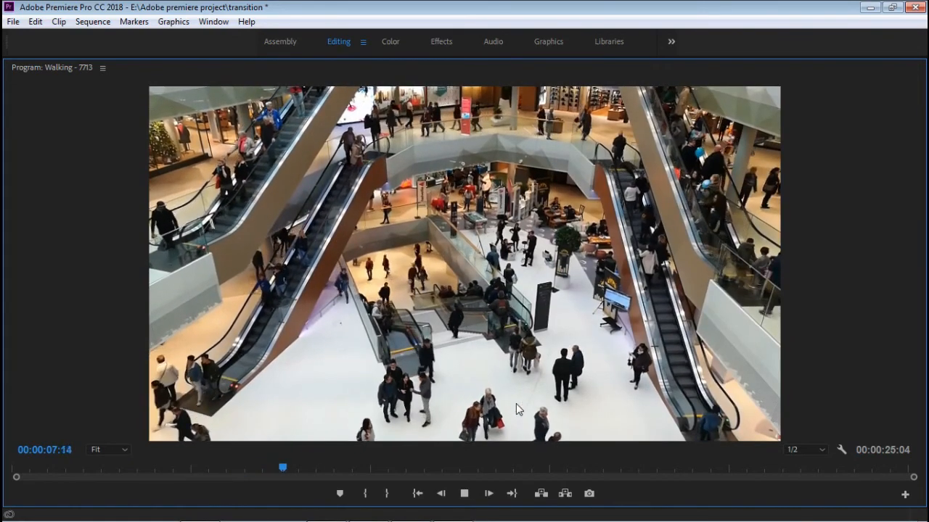
key(space)
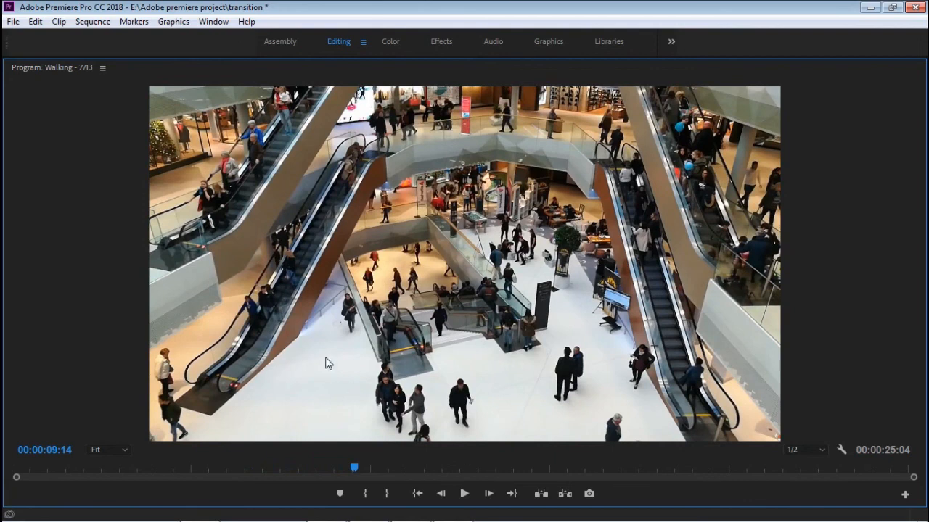
- Split the V1 and V2 clips at 00:00:01:18 and delete their opening segments, closing the gap
key(grave)
drag(529, 368, 488, 413)
click(296, 397)
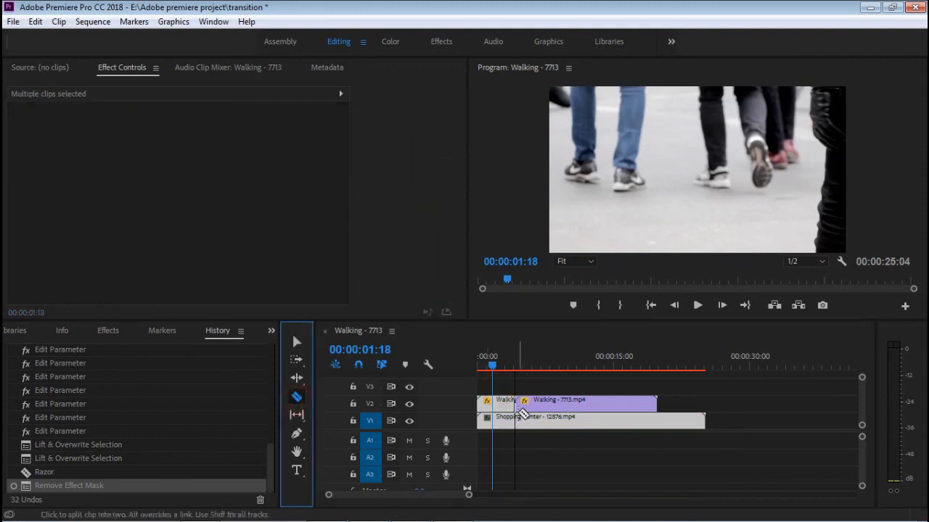
click(492, 419)
click(489, 402)
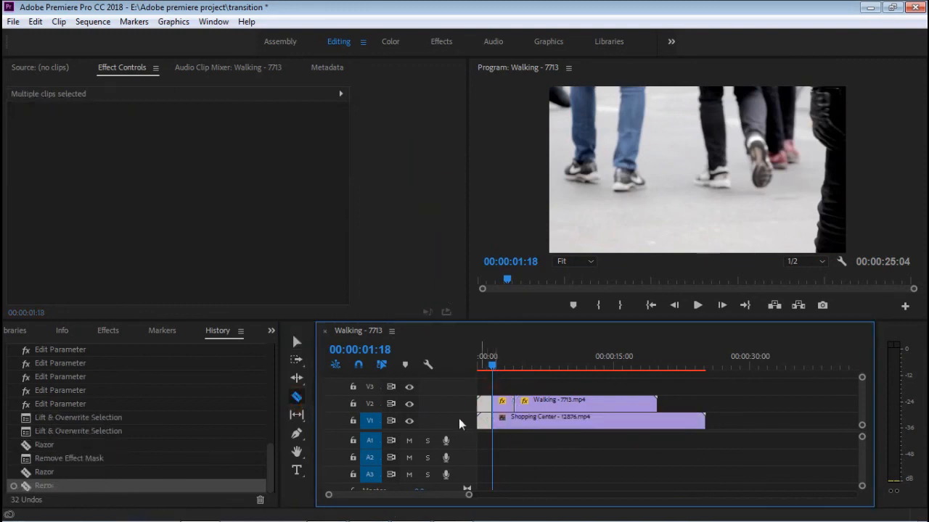
click(296, 342)
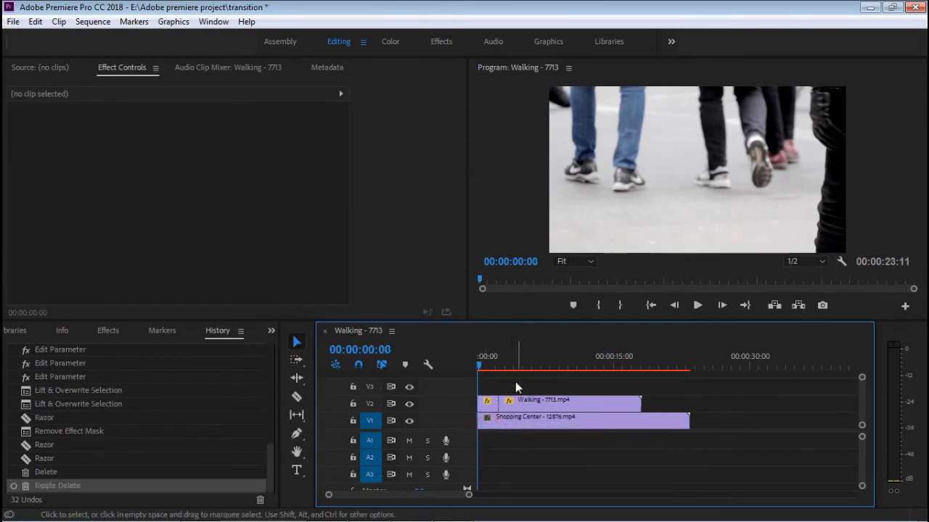
- Split the V1 and V2 clips at 00:00:05:23 and delete everything after the cut
mouse_move(511, 366)
mouse_down()
mouse_move(504, 360)
mouse_move(528, 371)
mouse_up()
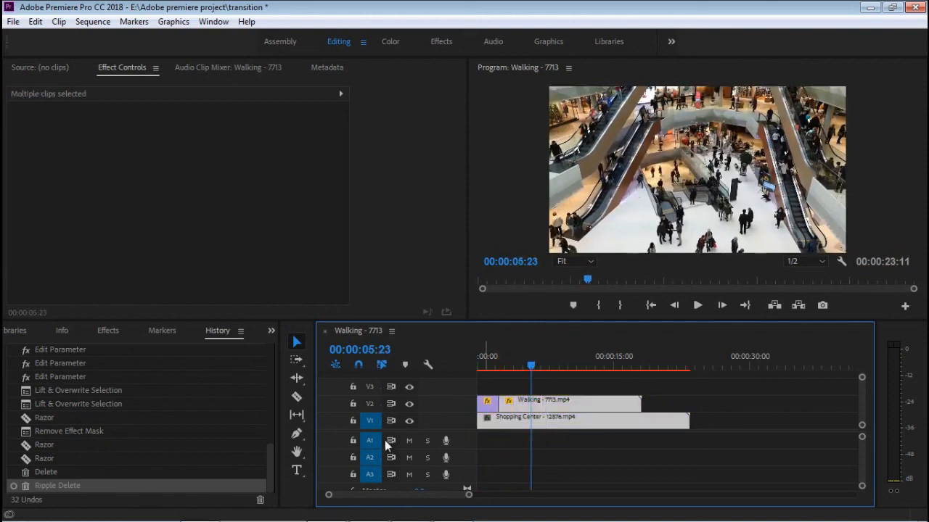
click(530, 403)
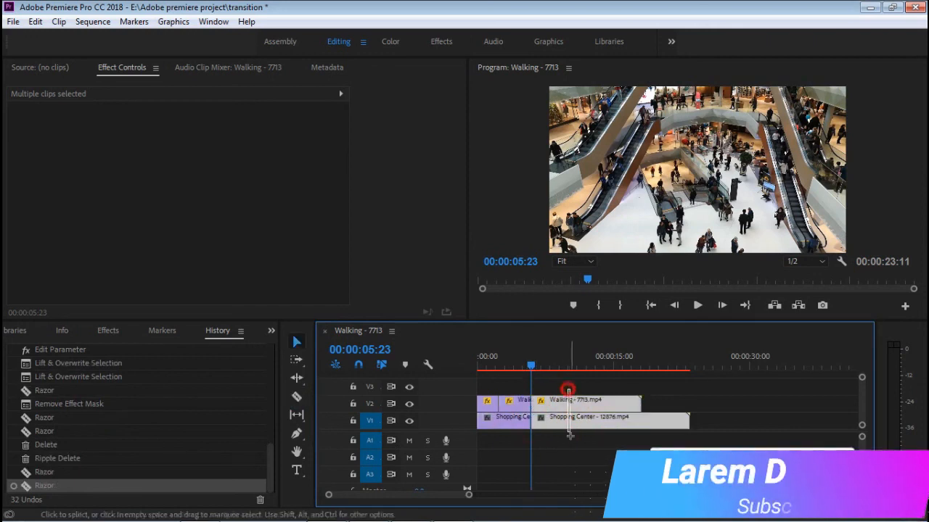
key(Delete)
- Replay the trimmed sequence from the start in an enlarged preview to check the finished transition
key(space)
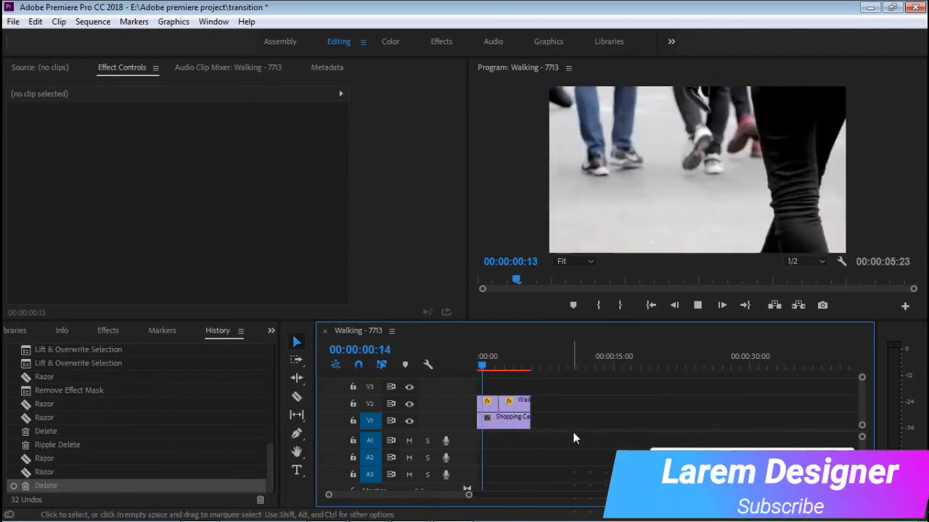
key(grave)
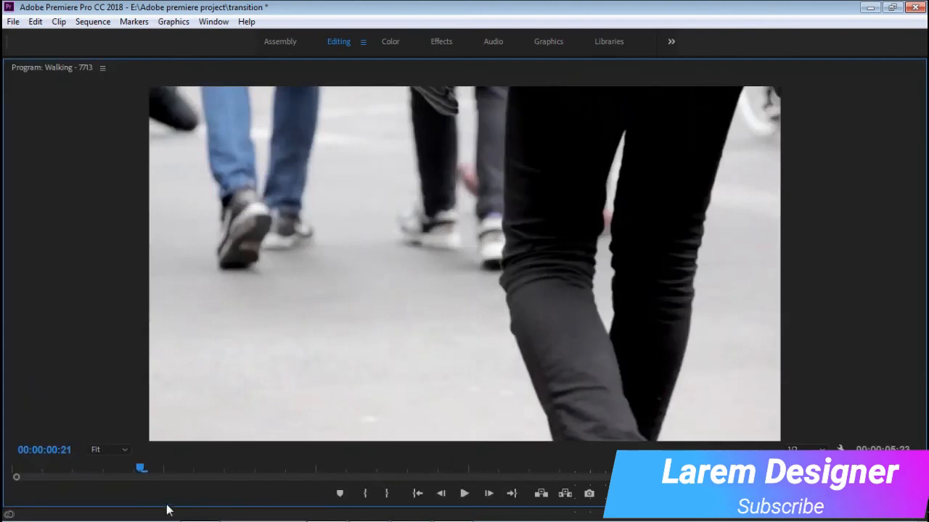
drag(138, 471, 5, 472)
key(space)
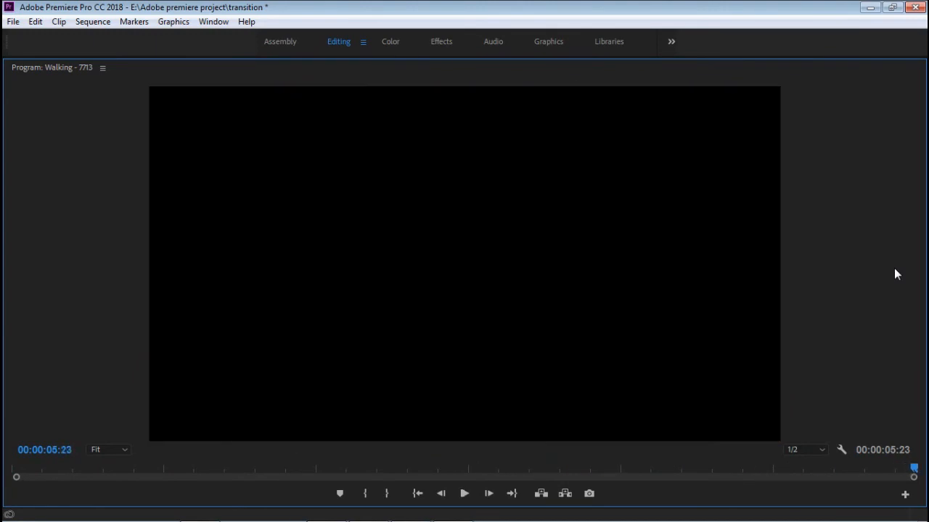
key(space)
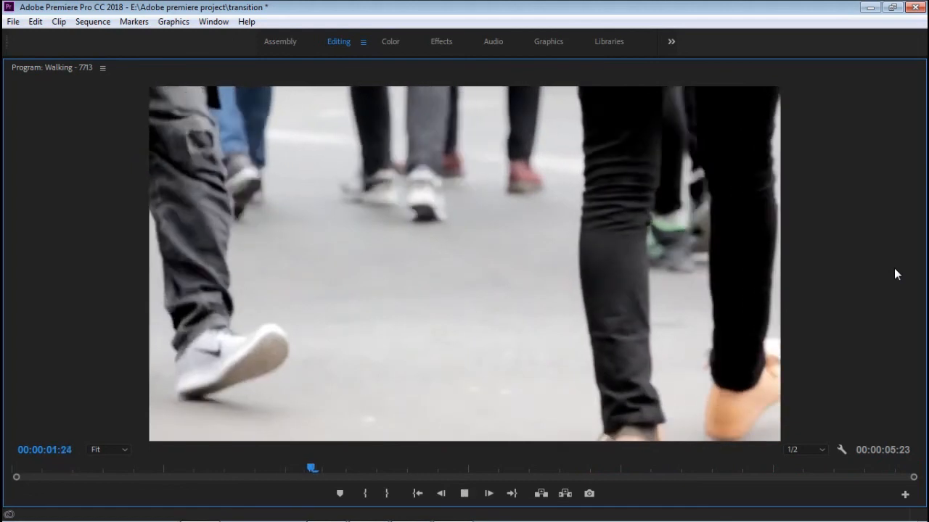